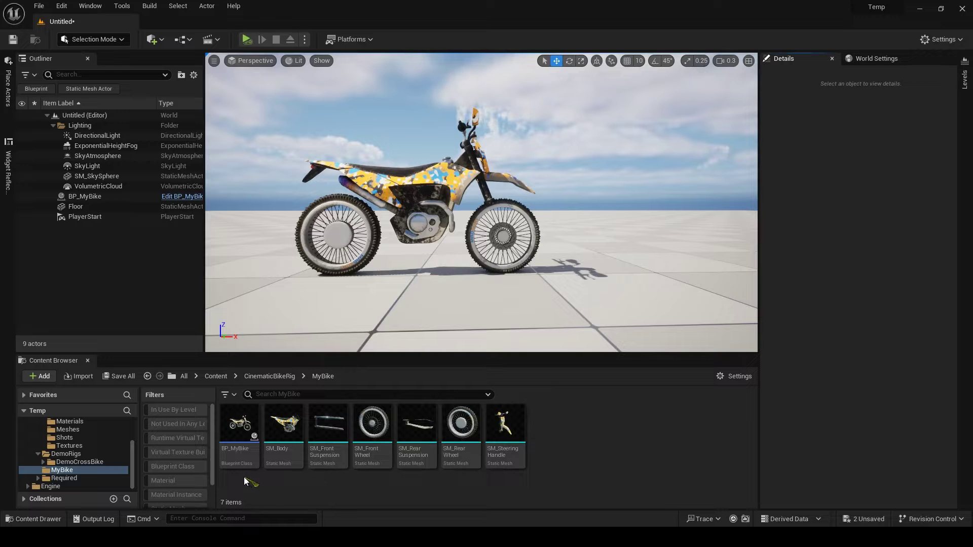
- Open the BP_MyBike blueprint and bring the Event Tick nodes of its event graph into working view
{"action": "double_click", "coordinate": [236, 418]}
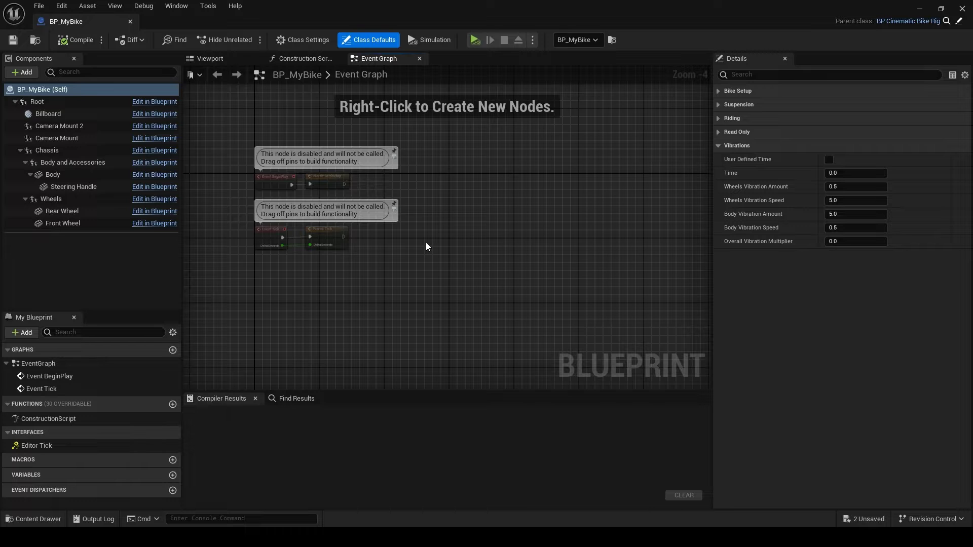
{"action": "double_click", "coordinate": [381, 75]}
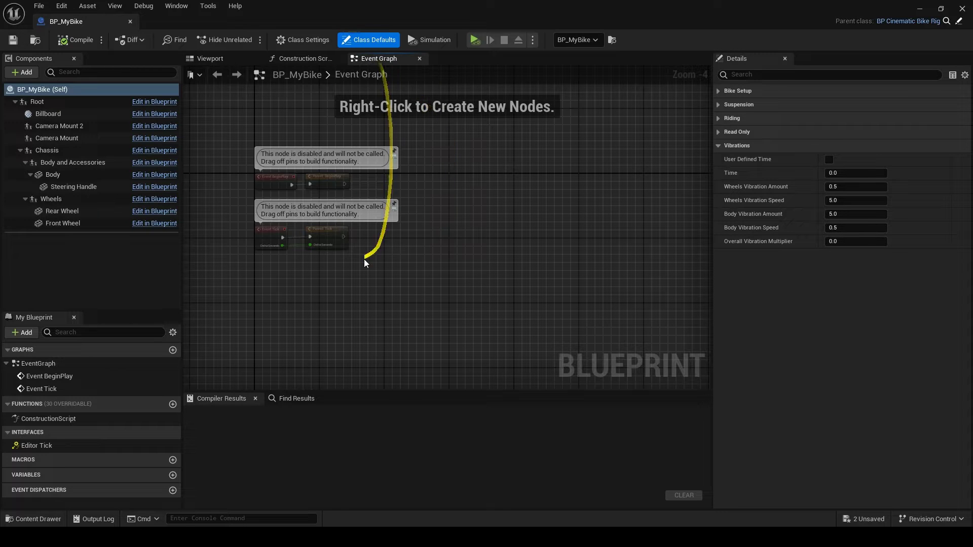
{"action": "scroll", "coordinate": [269, 233], "scroll_direction": "up", "scroll_amount": 4}
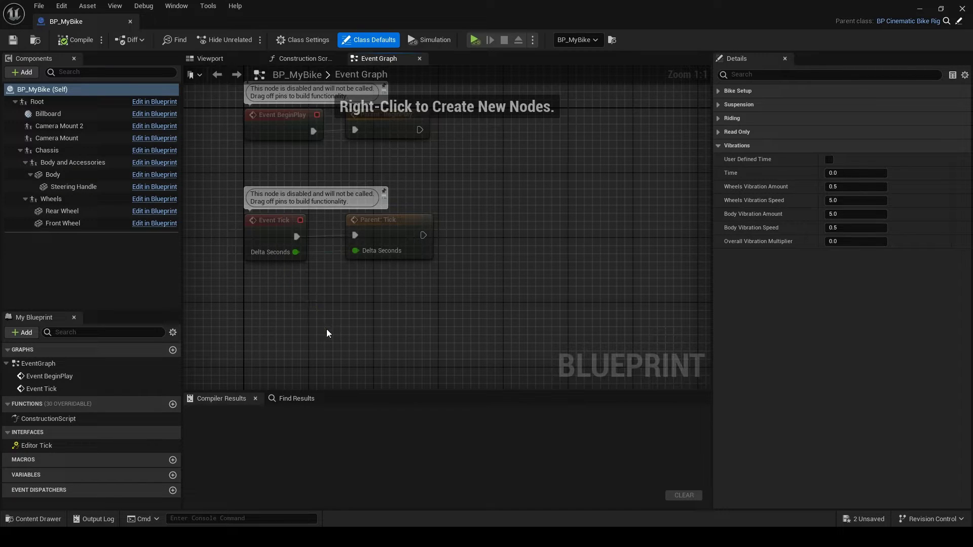
{"action": "right_click_drag", "start_coordinate": [331, 331], "coordinate": [346, 286]}
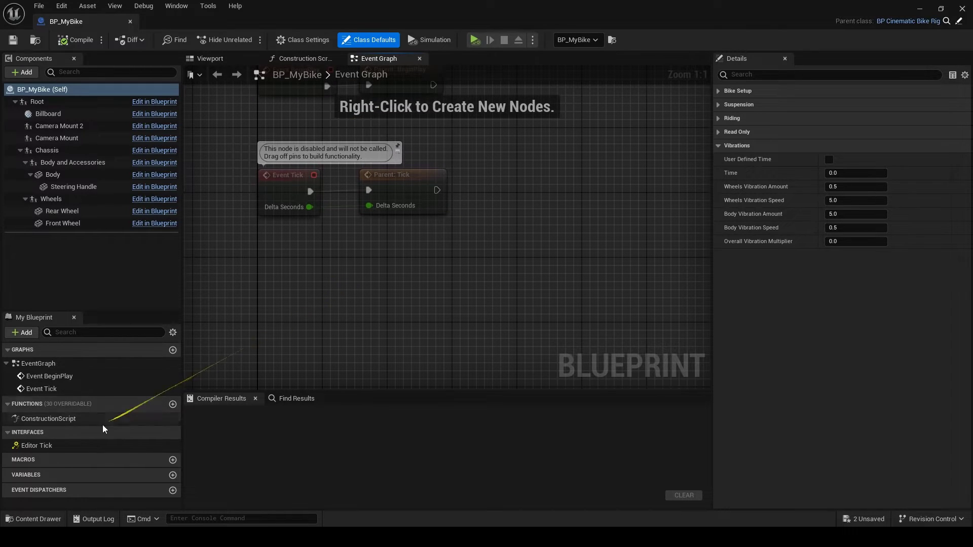
- Implement the Editor Tick interface event in the event graph and place its node beneath Event Tick
{"action": "double_click", "coordinate": [47, 446]}
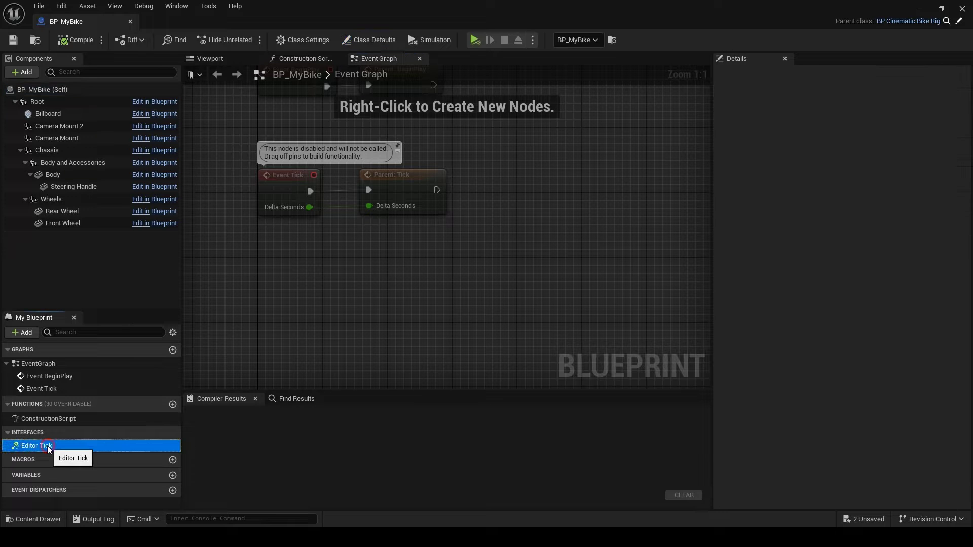
{"action": "right_click_drag", "start_coordinate": [402, 302], "coordinate": [372, 382]}
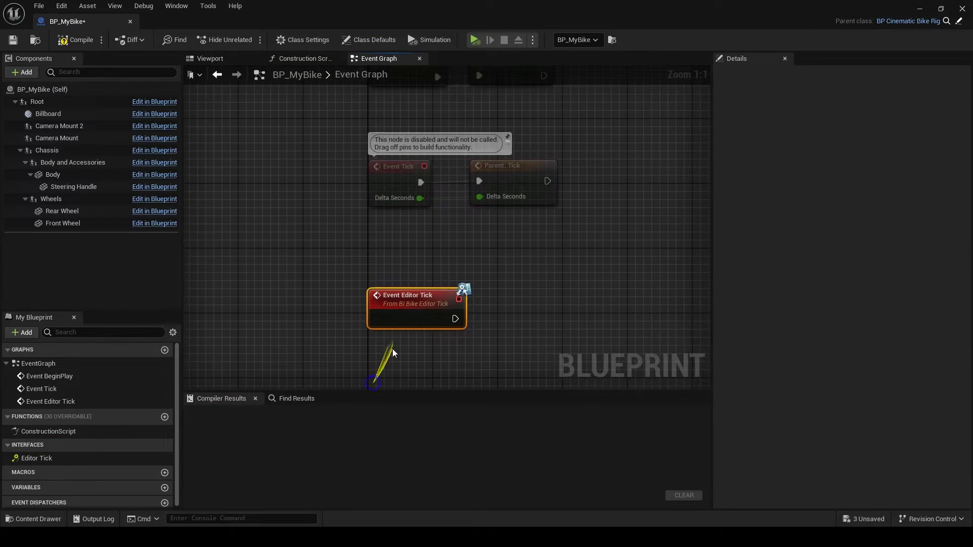
{"action": "left_click_drag", "start_coordinate": [410, 303], "coordinate": [412, 253]}
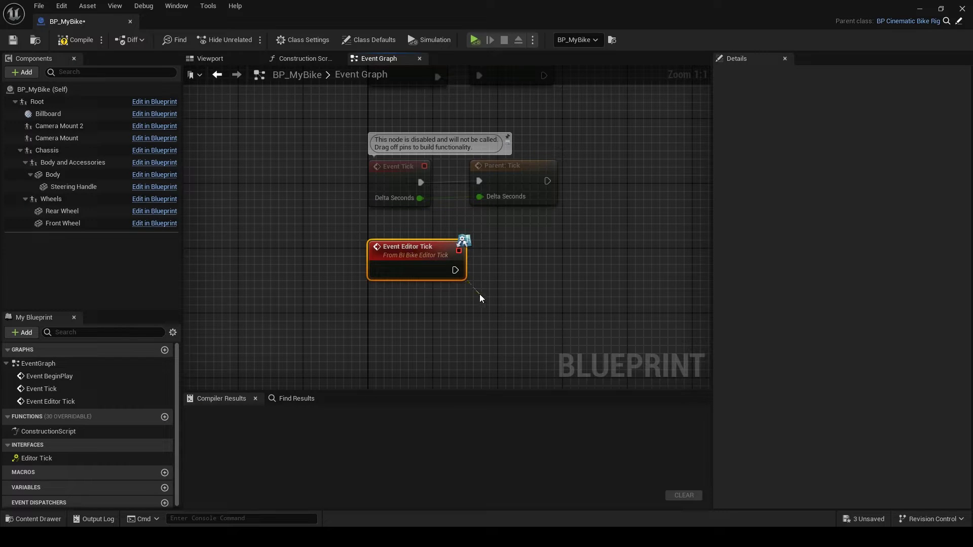
{"action": "right_click_drag", "start_coordinate": [517, 254], "coordinate": [469, 268]}
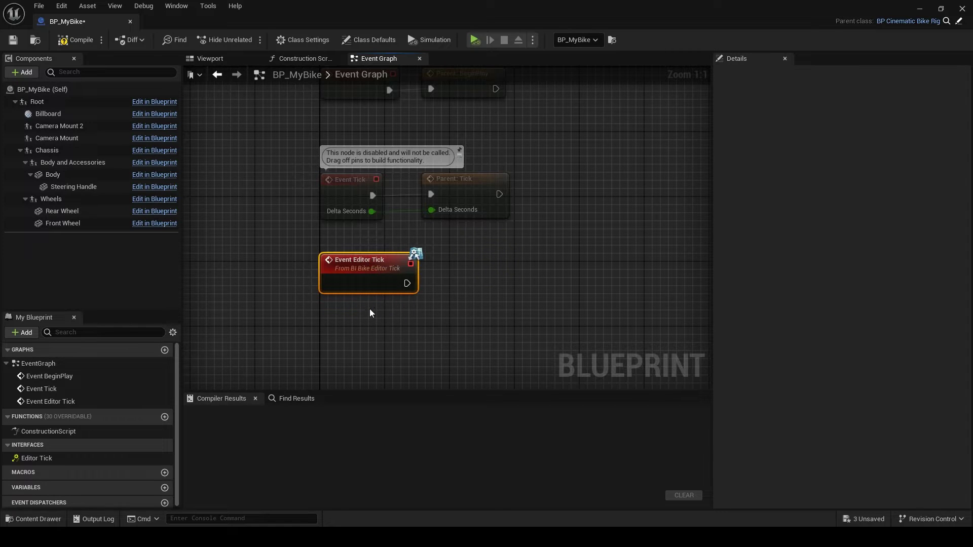
{"action": "right_click_drag", "start_coordinate": [446, 309], "coordinate": [434, 336]}
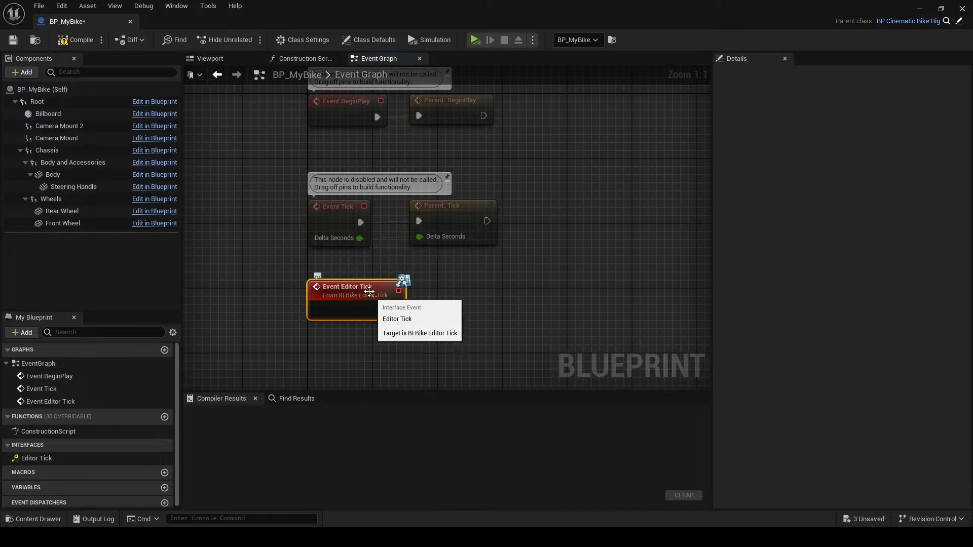
- Add a call to the parent function for Event Editor Tick, connect the event to it and align the parent nodes
{"action": "right_click", "coordinate": [360, 289]}
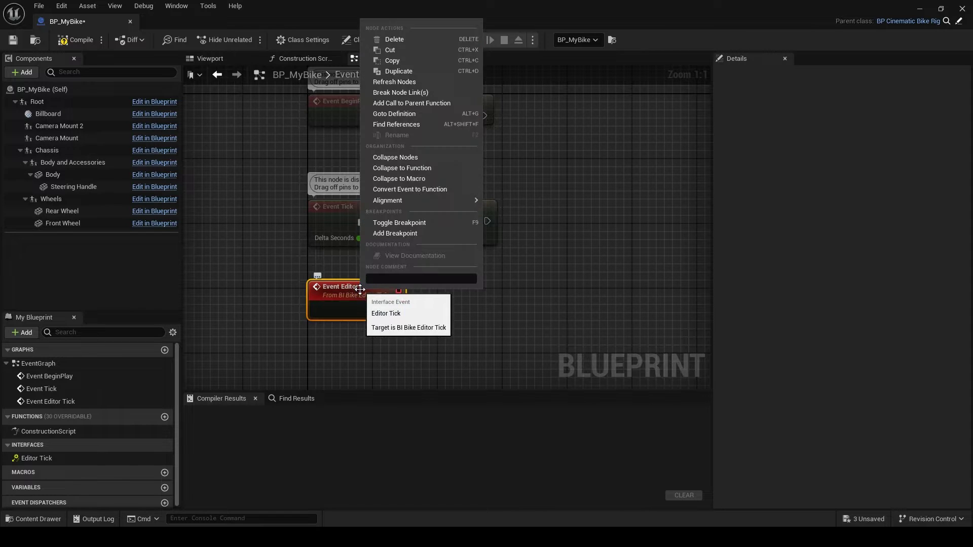
{"action": "left_click", "coordinate": [415, 102]}
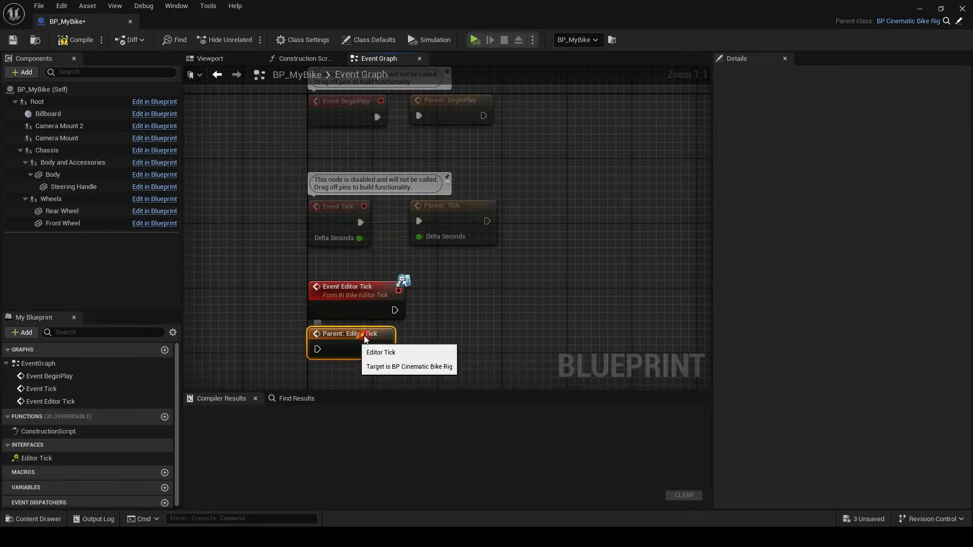
{"action": "left_click_drag", "start_coordinate": [365, 339], "coordinate": [481, 299]}
{"action": "left_click_drag", "start_coordinate": [395, 310], "coordinate": [431, 311]}
{"action": "right_click_drag", "start_coordinate": [465, 335], "coordinate": [446, 335]}
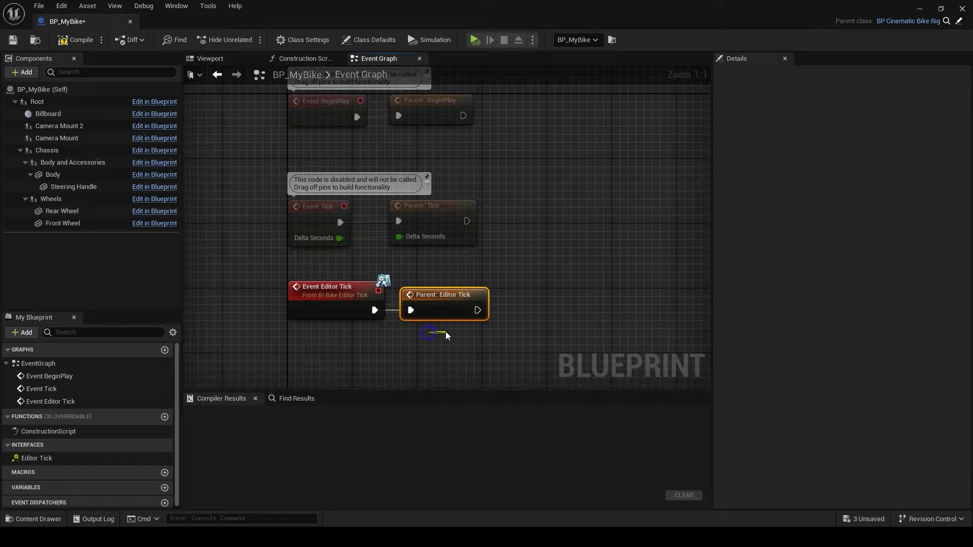
{"action": "left_click_drag", "start_coordinate": [447, 300], "coordinate": [438, 300]}
{"action": "left_click", "coordinate": [447, 209]}
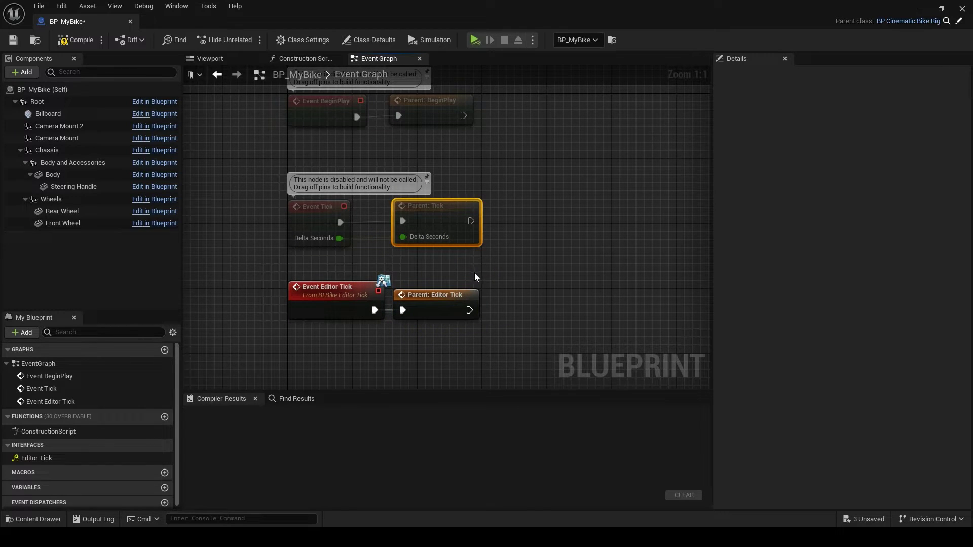
- Add a CBRSuspension Advanced function node to the event graph, placed beyond the parent tick nodes
{"action": "scroll", "coordinate": [474, 273], "scroll_direction": "down", "scroll_amount": 1}
{"action": "right_click", "coordinate": [478, 230]}
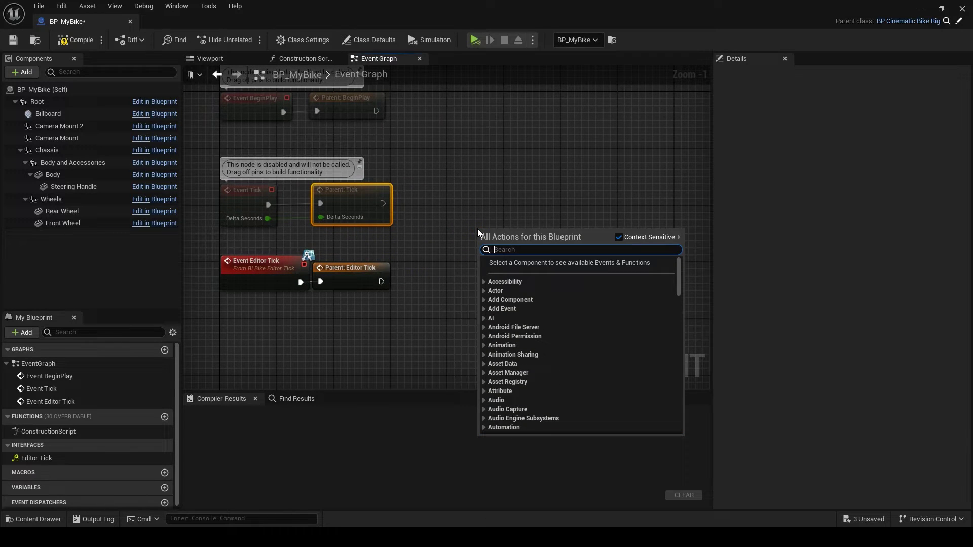
{"action": "type", "text": "cbr"}
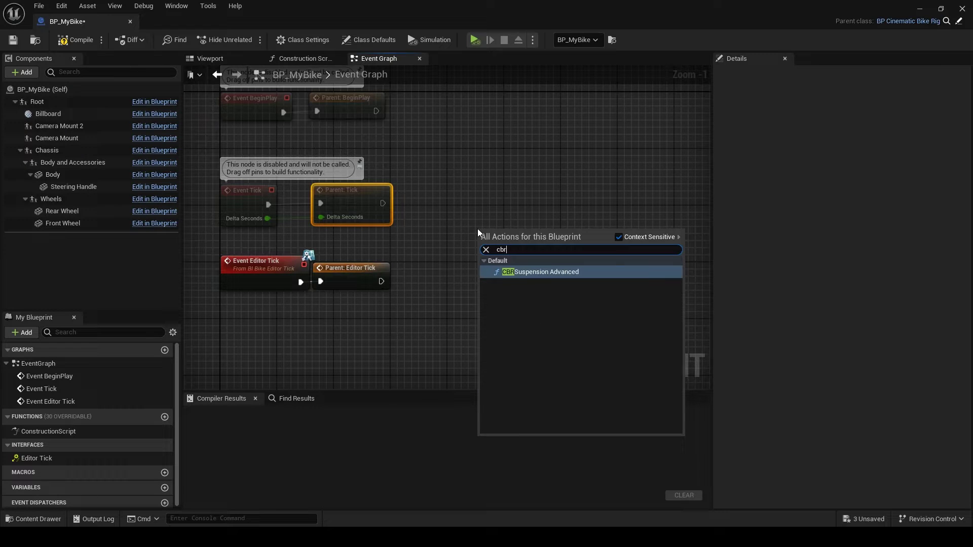
{"action": "left_click", "coordinate": [531, 273]}
{"action": "left_click", "coordinate": [541, 224]}
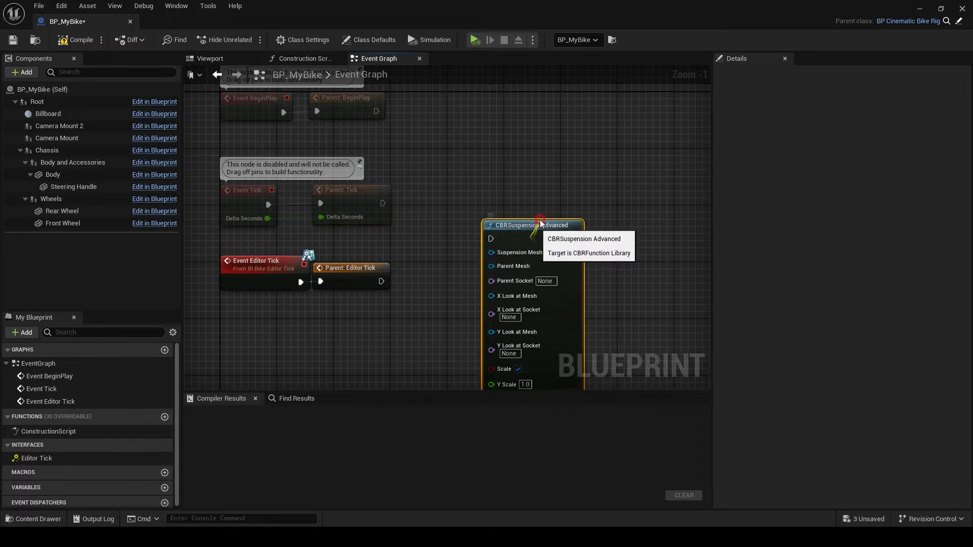
{"action": "left_click_drag", "start_coordinate": [540, 223], "coordinate": [577, 188]}
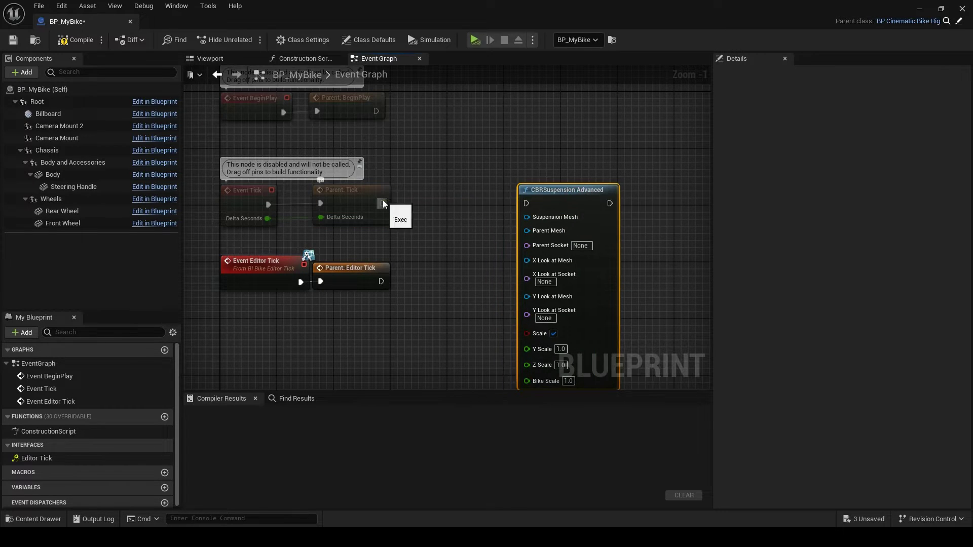
- Connect the execution outputs of Parent: Tick and Parent: Editor Tick to the CBRSuspension Advanced node
{"action": "right_click_drag", "start_coordinate": [383, 204], "coordinate": [411, 190]}
{"action": "left_click_drag", "start_coordinate": [411, 189], "coordinate": [556, 190]}
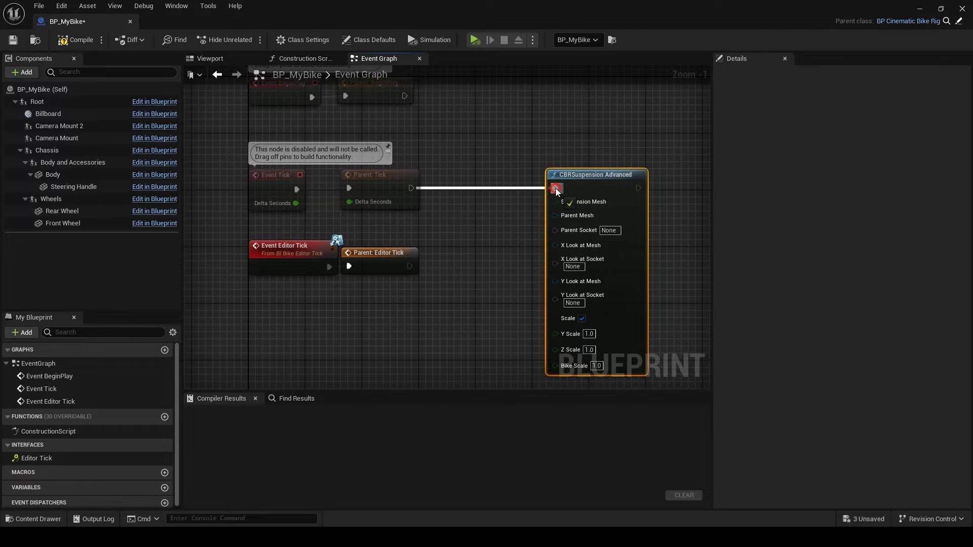
{"action": "left_click_drag", "start_coordinate": [409, 266], "coordinate": [554, 188]}
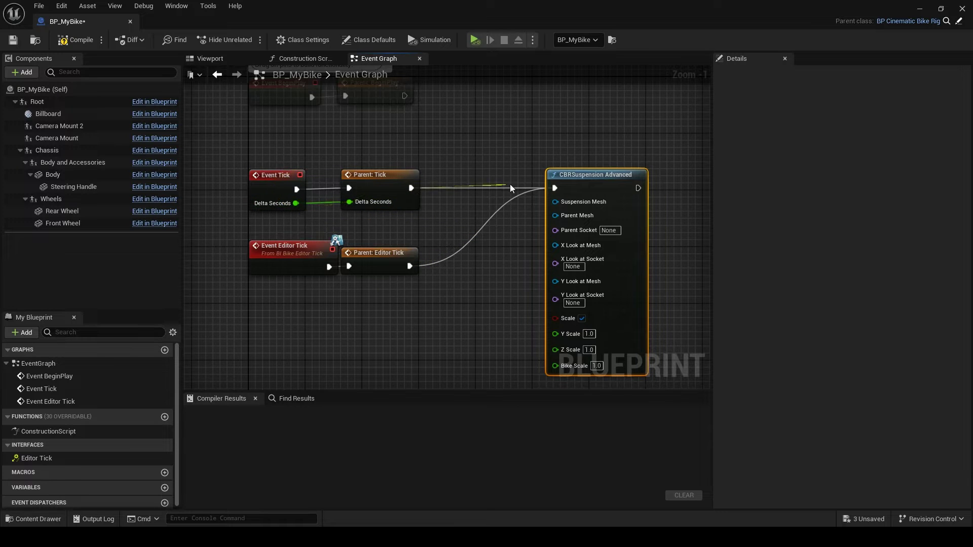
{"action": "right_click_drag", "start_coordinate": [478, 244], "coordinate": [380, 222]}
{"action": "left_click_drag", "start_coordinate": [503, 154], "coordinate": [541, 166]}
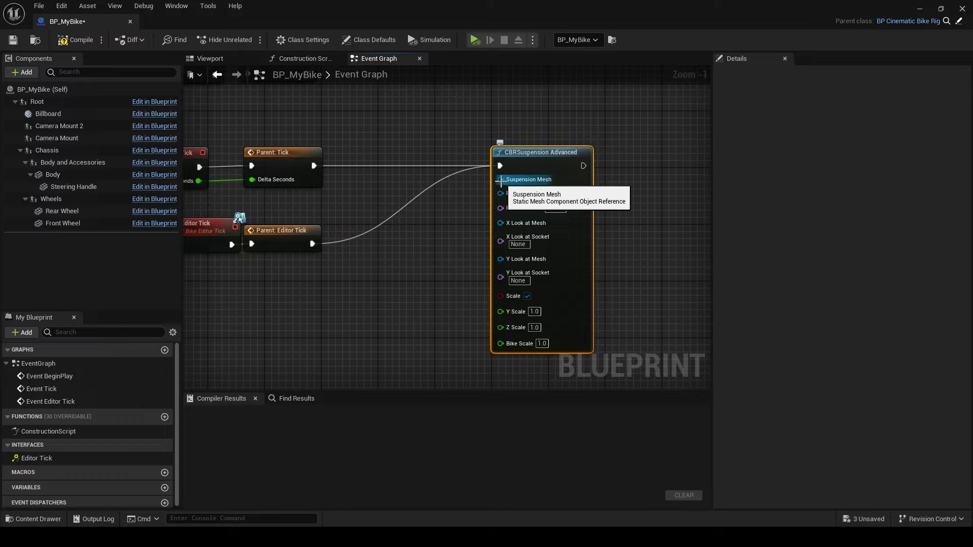
- Add a Child Actor component named Suspension Parts and parent it under Chassis
{"action": "left_click_drag", "start_coordinate": [501, 180], "coordinate": [392, 237]}
{"action": "left_click_drag", "start_coordinate": [261, 285], "coordinate": [50, 109]}
{"action": "left_click", "coordinate": [23, 72]}
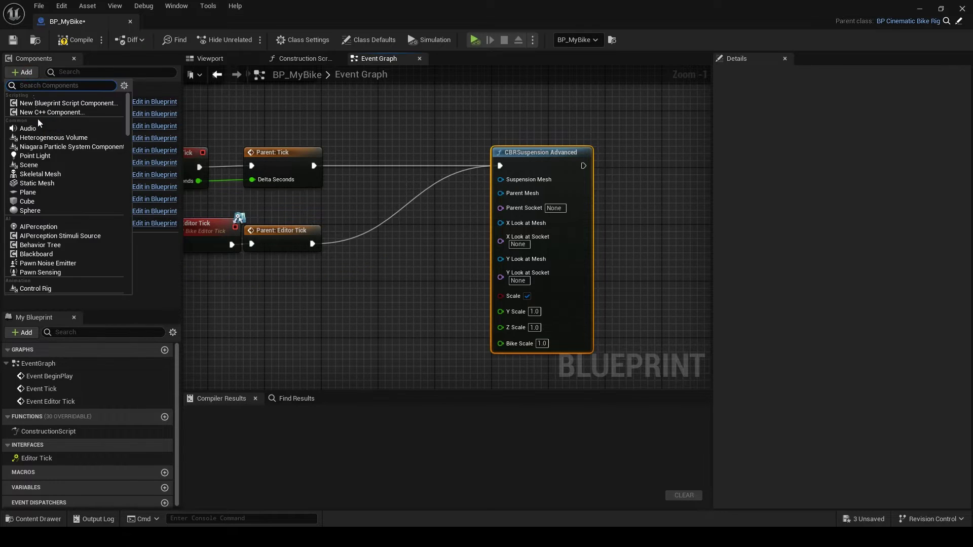
{"action": "left_click", "coordinate": [40, 86]}
{"action": "type", "text": "chil"}
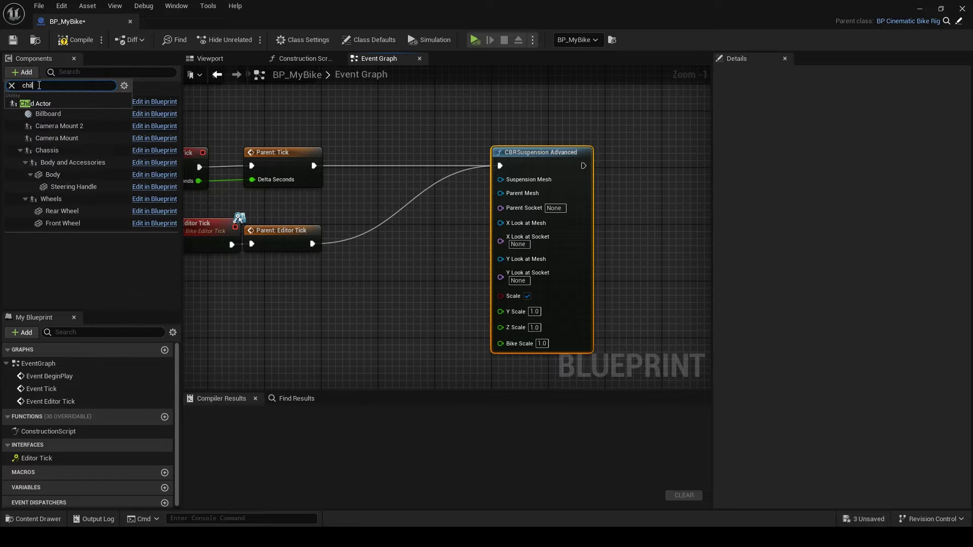
{"action": "left_click", "coordinate": [38, 103]}
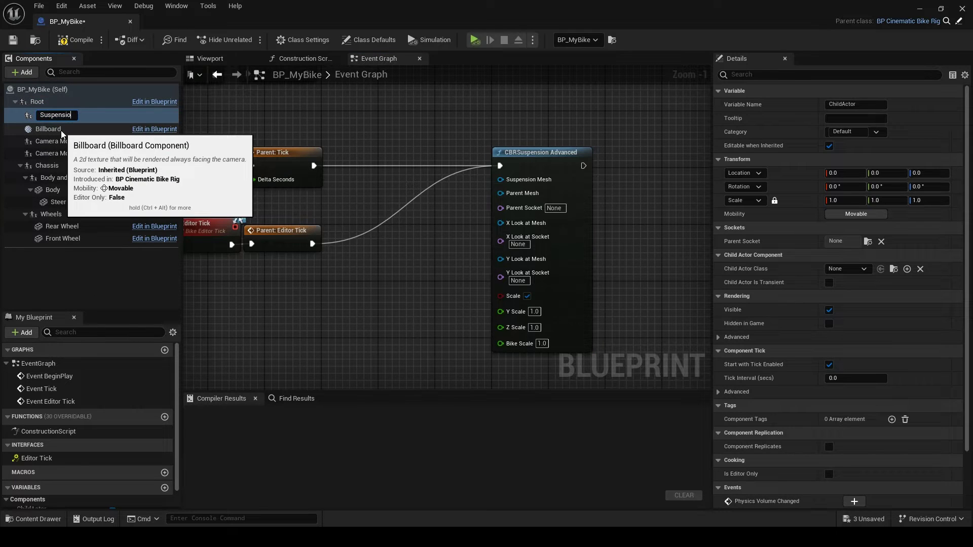
{"action": "key", "text": "Return"}
{"action": "left_click_drag", "start_coordinate": [65, 115], "coordinate": [57, 164]}
- Add the SM_FrontSuspension and SM_RearSuspension meshes from Content Browser 2 as components under Suspension Parts, then close that browser
{"action": "left_click", "coordinate": [172, 6]}
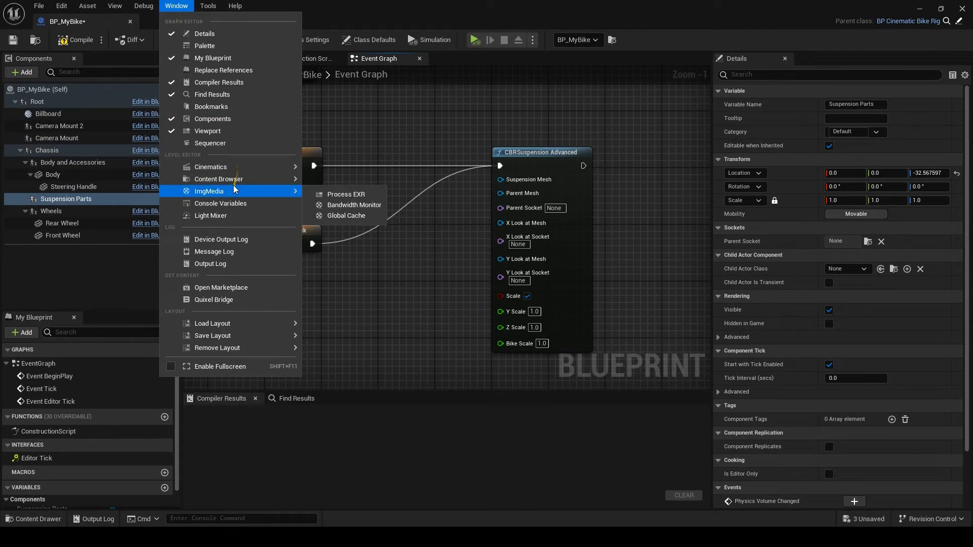
{"action": "mouse_move", "coordinate": [223, 179]}
{"action": "left_click", "coordinate": [355, 191]}
{"action": "left_click", "coordinate": [878, 215]}
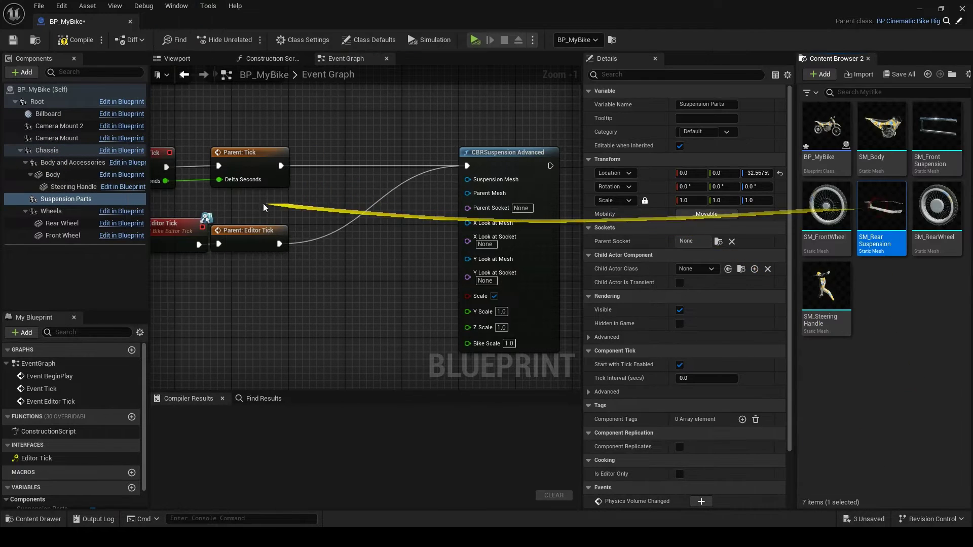
{"action": "left_click", "coordinate": [83, 200]}
{"action": "left_click", "coordinate": [940, 133], "text": "ctrl"}
{"action": "left_click_drag", "start_coordinate": [884, 212], "coordinate": [68, 200]}
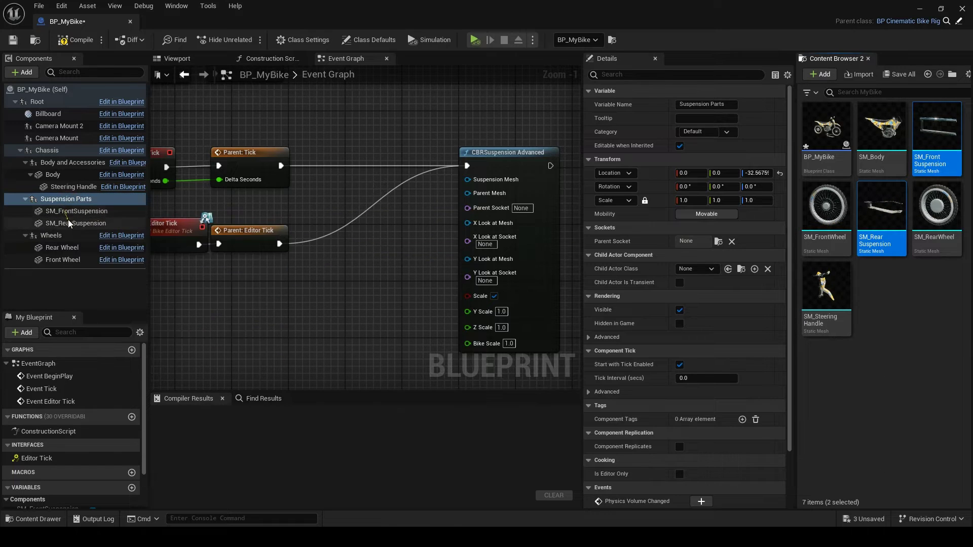
{"action": "left_click", "coordinate": [868, 58]}
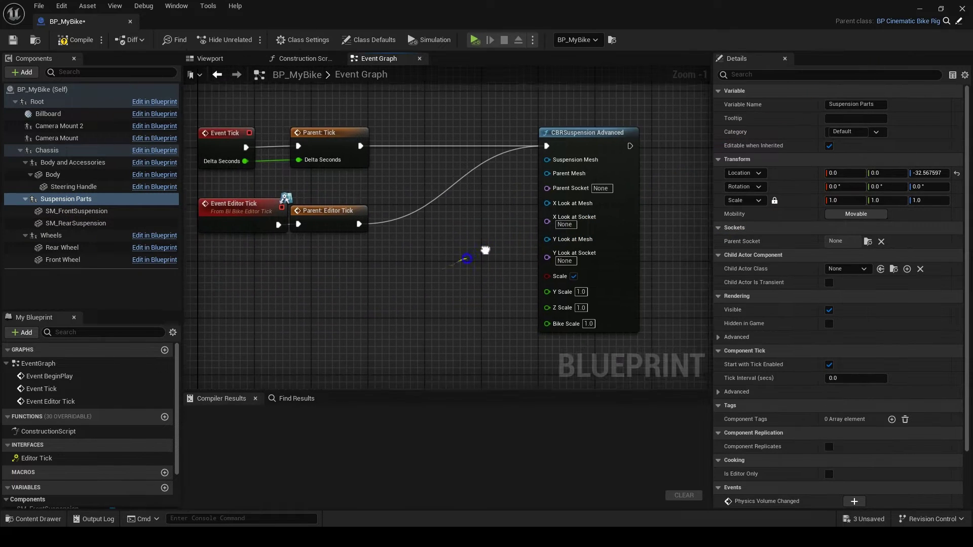
- Feed SM_FrontSuspension into Suspension Mesh and Front Wheel into Parent Mesh on the CBRSuspension Advanced node
{"action": "left_click_drag", "start_coordinate": [71, 212], "coordinate": [534, 168]}
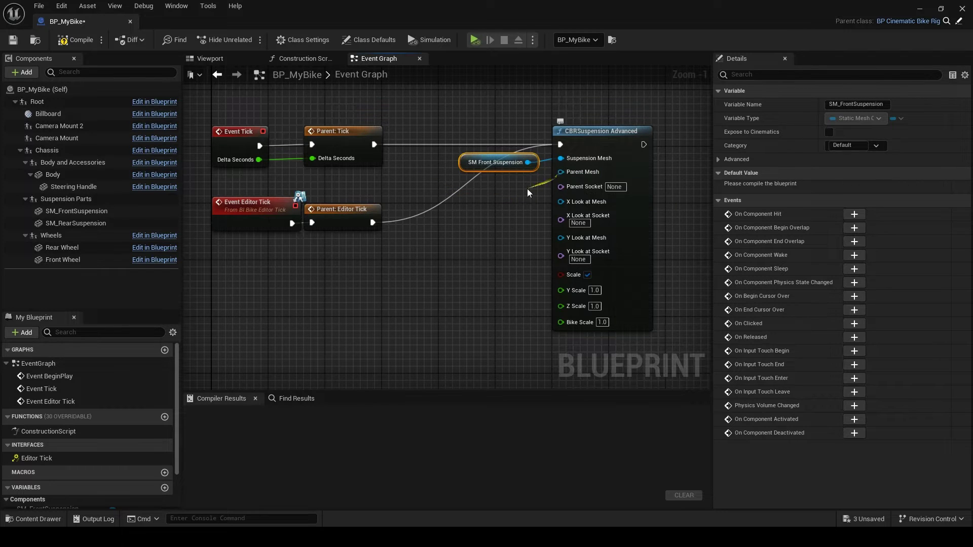
{"action": "left_click_drag", "start_coordinate": [65, 262], "coordinate": [532, 191]}
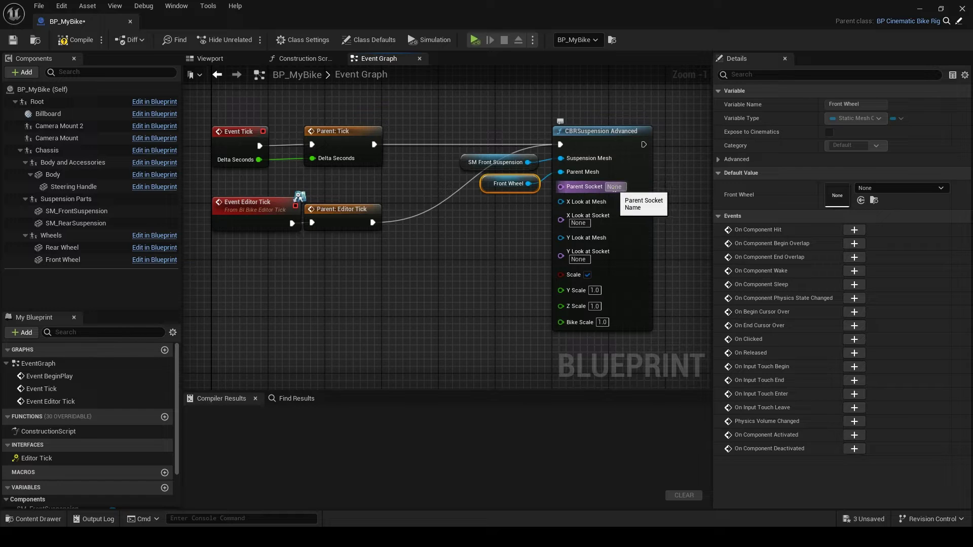
{"action": "left_click_drag", "start_coordinate": [615, 189], "coordinate": [545, 200]}
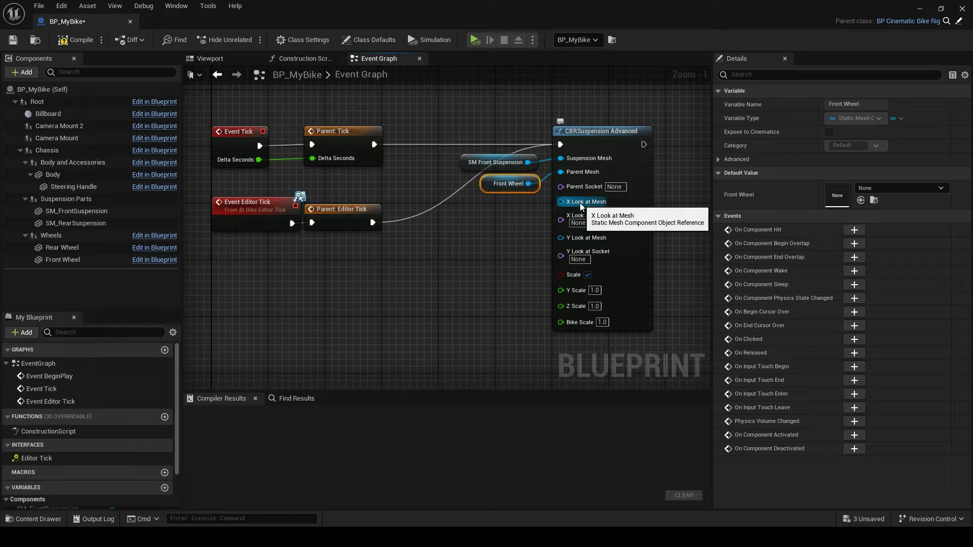
- Place the SM_FrontSuspension mesh in the level, then rotate and move it so it sits along the fork at the front wheel hub
{"action": "left_click", "coordinate": [920, 8]}
{"action": "left_click_drag", "start_coordinate": [328, 426], "coordinate": [554, 203]}
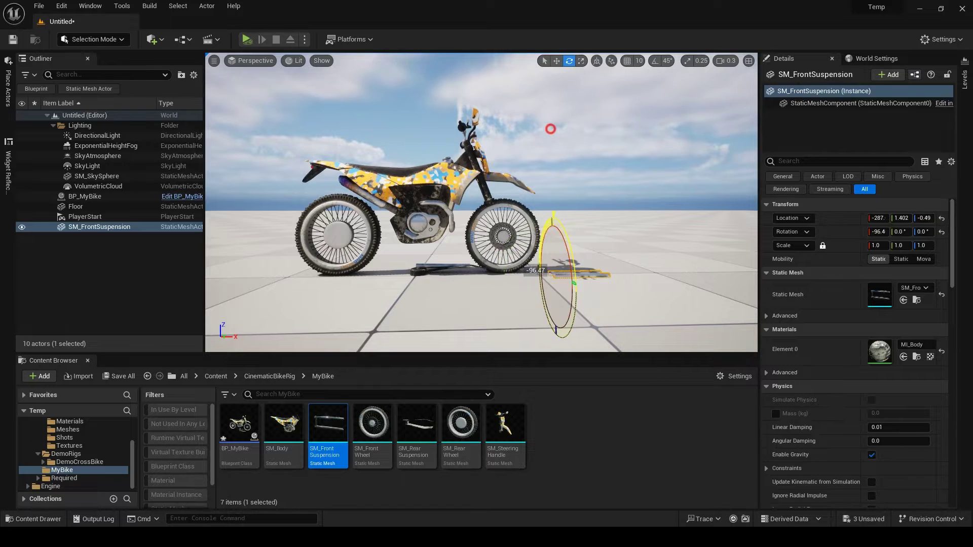
{"action": "key", "text": "w"}
{"action": "key", "text": "e"}
{"action": "left_click_drag", "start_coordinate": [549, 257], "coordinate": [490, 230]}
{"action": "key", "text": "w"}
{"action": "right_click_drag", "start_coordinate": [520, 263], "coordinate": [577, 276]}
{"action": "key", "text": "w"}
{"action": "key", "text": "a"}
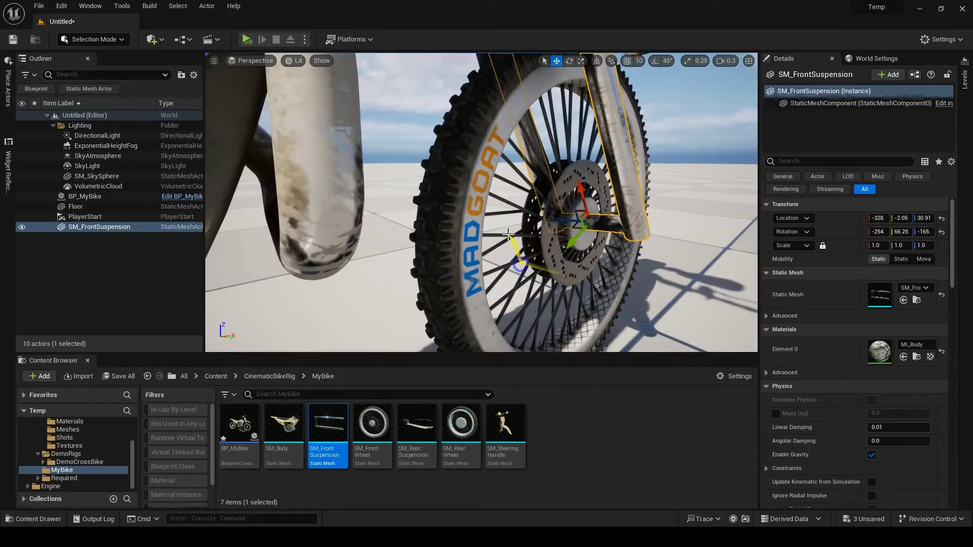
{"action": "left_click_drag", "start_coordinate": [571, 221], "coordinate": [552, 215]}
{"action": "mouse_move", "coordinate": [553, 215]}
{"action": "right_mouse_down"}
{"action": "mouse_move", "coordinate": [578, 216]}
{"action": "mouse_move", "coordinate": [553, 216]}
{"action": "right_mouse_up"}
{"action": "key", "text": "s"}
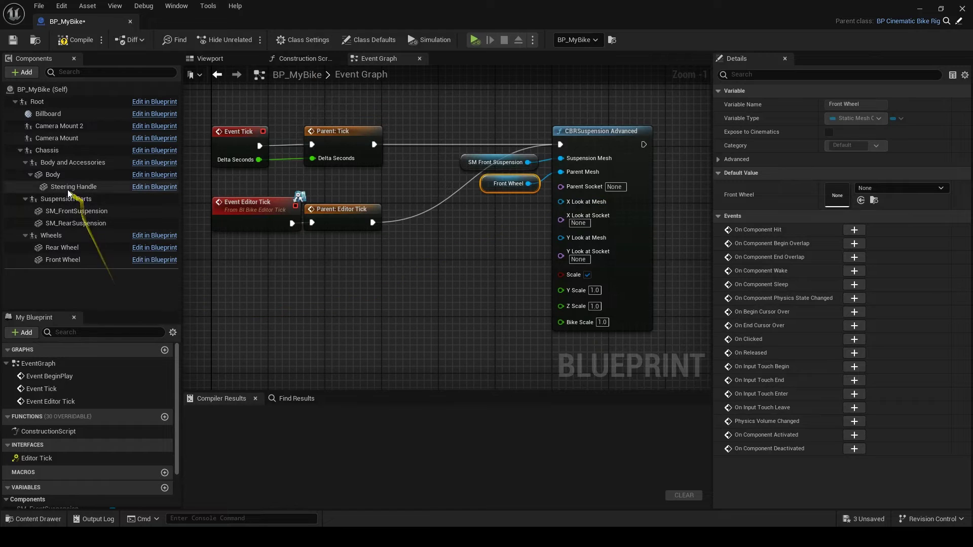
- Feed the Steering Handle component into X Look at Mesh on the CBRSuspension Advanced node and return to the level editor
{"action": "mouse_move", "coordinate": [73, 187]}
{"action": "left_mouse_down"}
{"action": "mouse_move", "coordinate": [471, 220]}
{"action": "mouse_move", "coordinate": [561, 202]}
{"action": "left_mouse_up"}
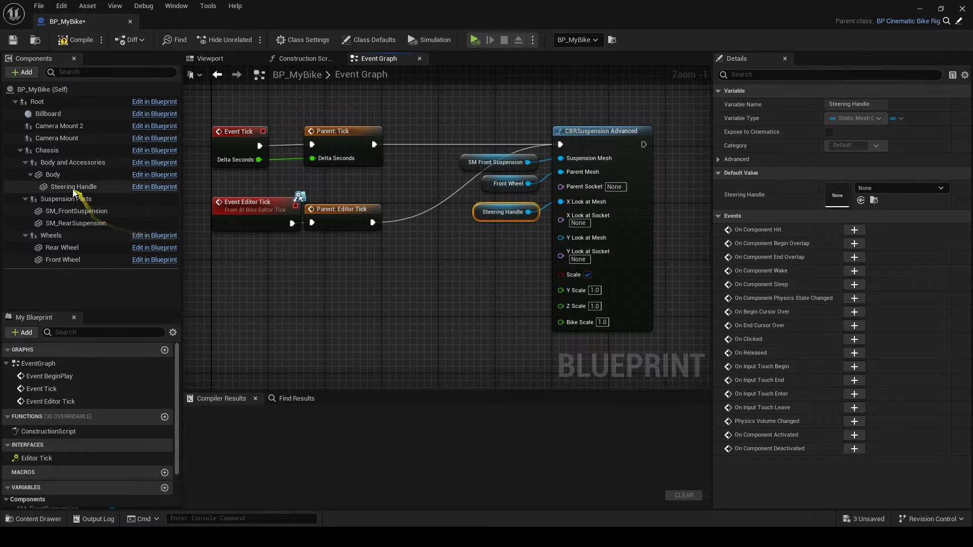
{"action": "left_click", "coordinate": [920, 9]}
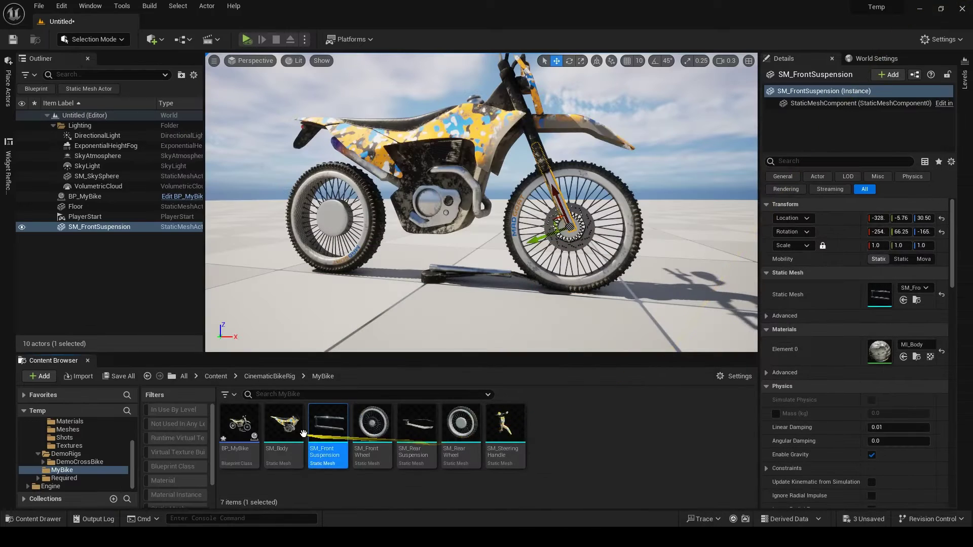
- Place the SM_SteeringHandle mesh in the level beside the front wheel and raise it to a height of about 60
{"action": "left_click_drag", "start_coordinate": [508, 426], "coordinate": [683, 289]}
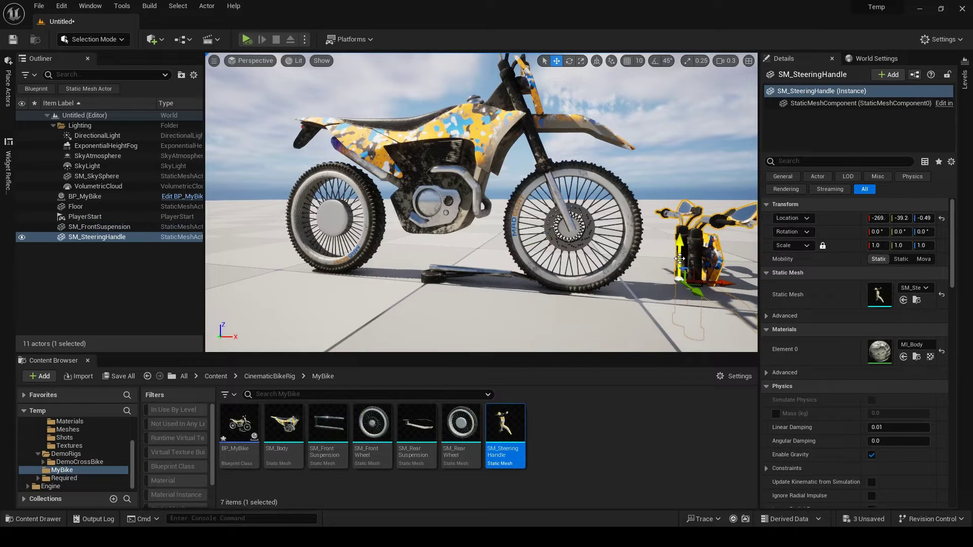
{"action": "left_click_drag", "start_coordinate": [684, 223], "coordinate": [683, 138]}
{"action": "key", "text": "d"}
{"action": "right_click_drag", "start_coordinate": [656, 214], "coordinate": [656, 215]}
{"action": "key", "text": "w"}
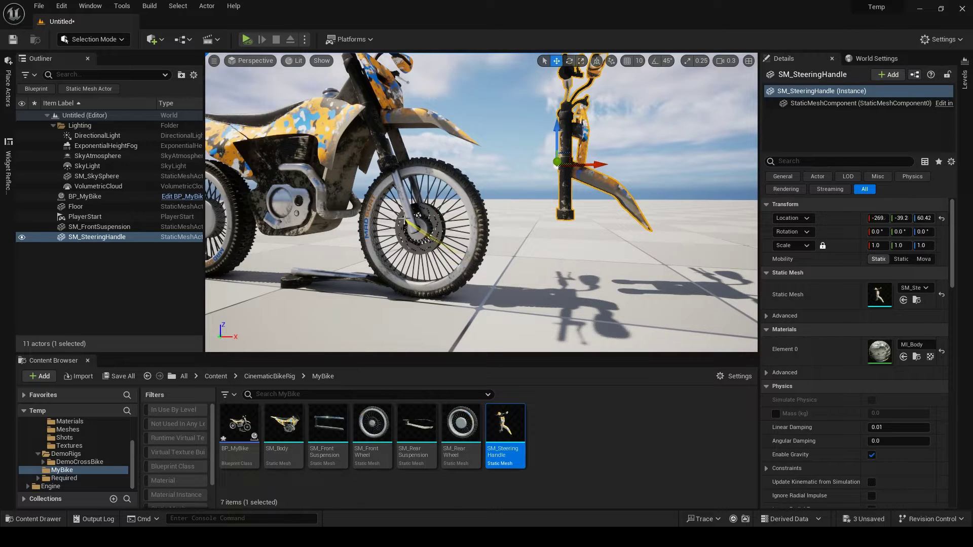
{"action": "left_click", "coordinate": [100, 227]}
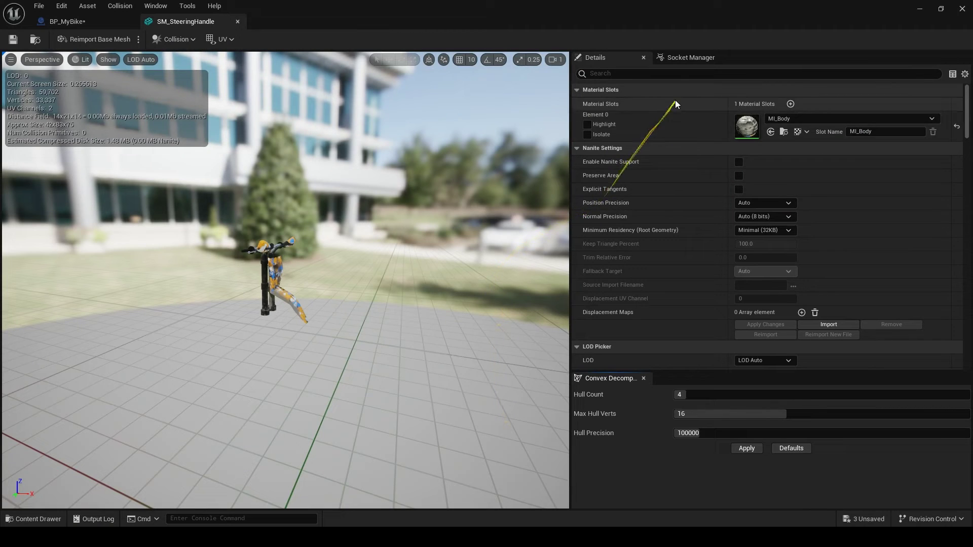
- Add a socket named Front X to the SM_SteeringHandle mesh
{"action": "left_click", "coordinate": [687, 58]}
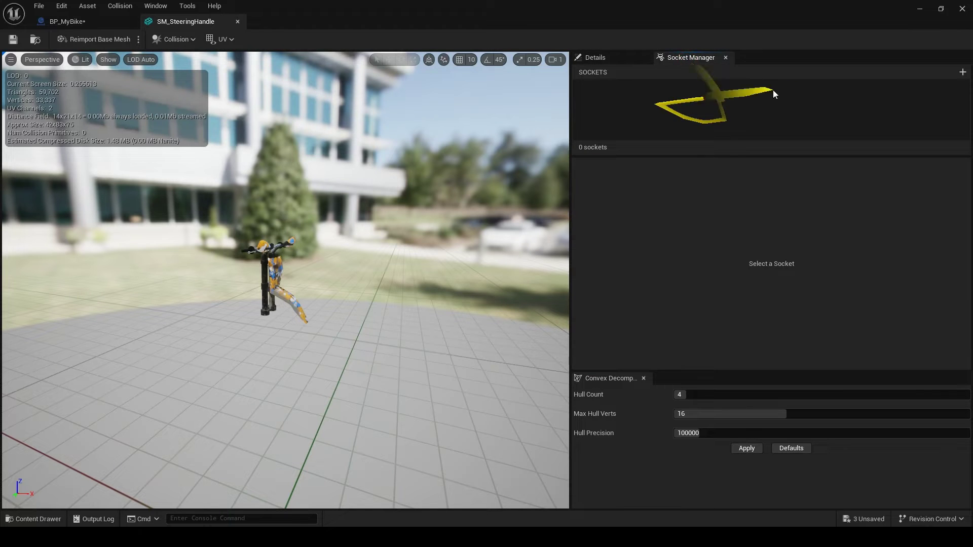
{"action": "left_click", "coordinate": [963, 72]}
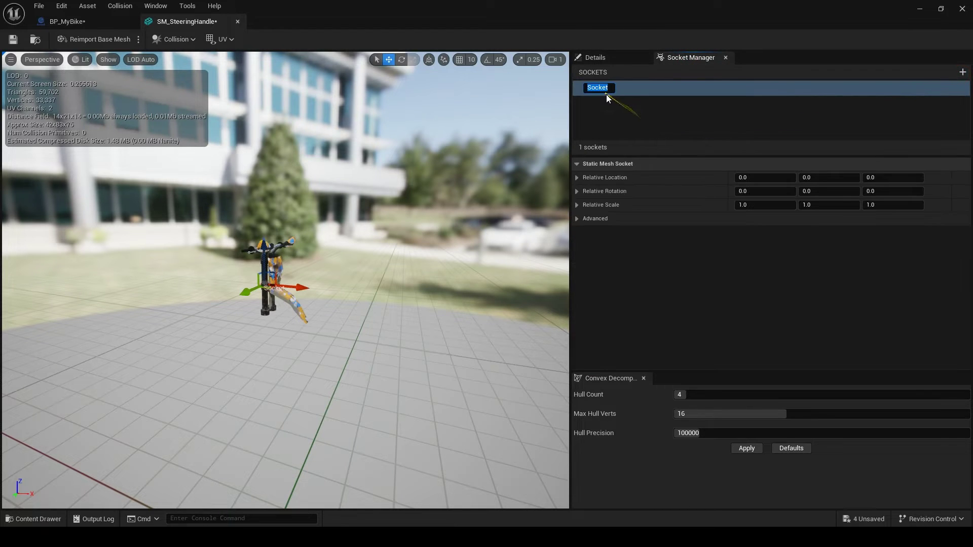
{"action": "type", "text": "Front X"}
{"action": "key", "text": "Return"}
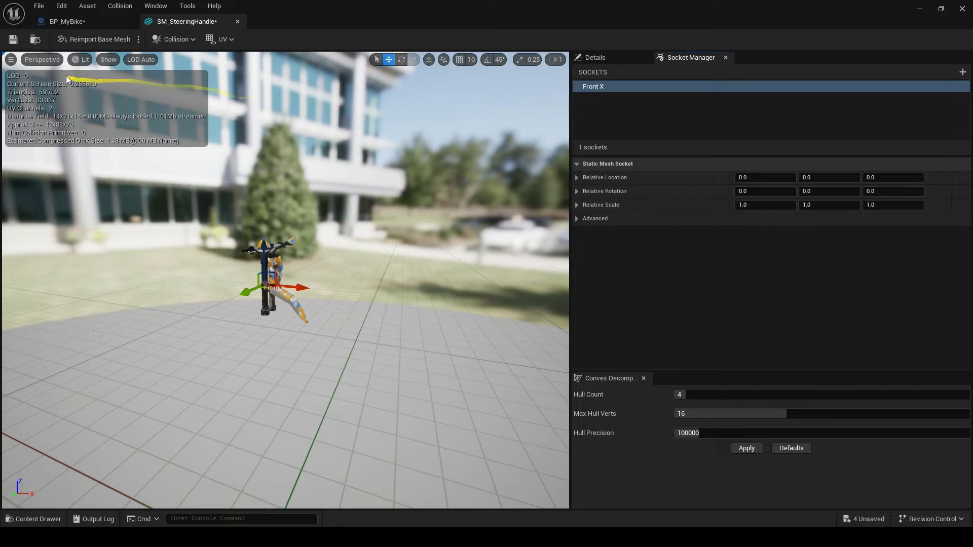
- In an unlit Right view, move the Front X socket along X to about 3.96 so it sits on the fork's centre line
{"action": "left_click", "coordinate": [42, 59]}
{"action": "left_click", "coordinate": [57, 106]}
{"action": "scroll", "coordinate": [362, 351], "scroll_direction": "up", "scroll_amount": 5}
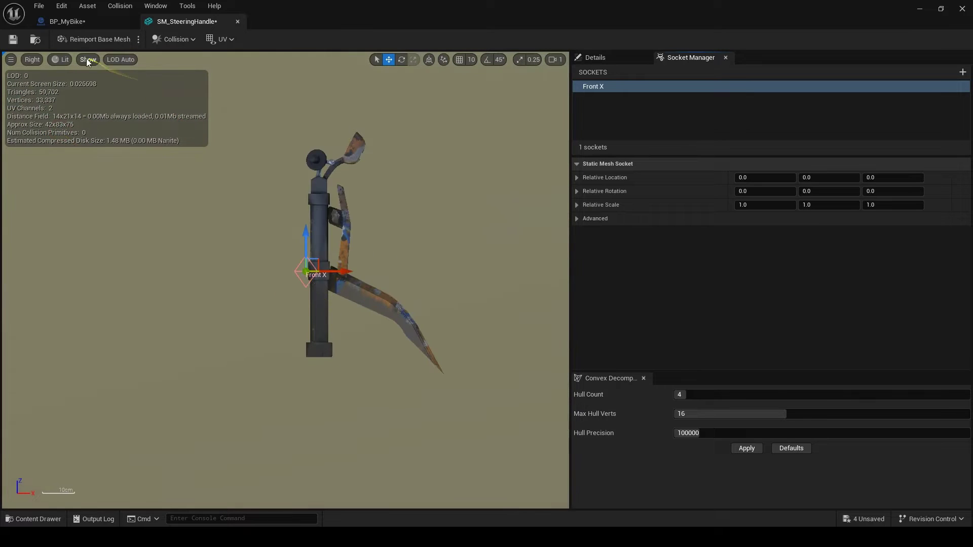
{"action": "left_click", "coordinate": [63, 59]}
{"action": "left_click", "coordinate": [78, 100]}
{"action": "scroll", "coordinate": [314, 292], "scroll_direction": "up", "scroll_amount": 4}
{"action": "left_click_drag", "start_coordinate": [327, 246], "coordinate": [355, 248]}
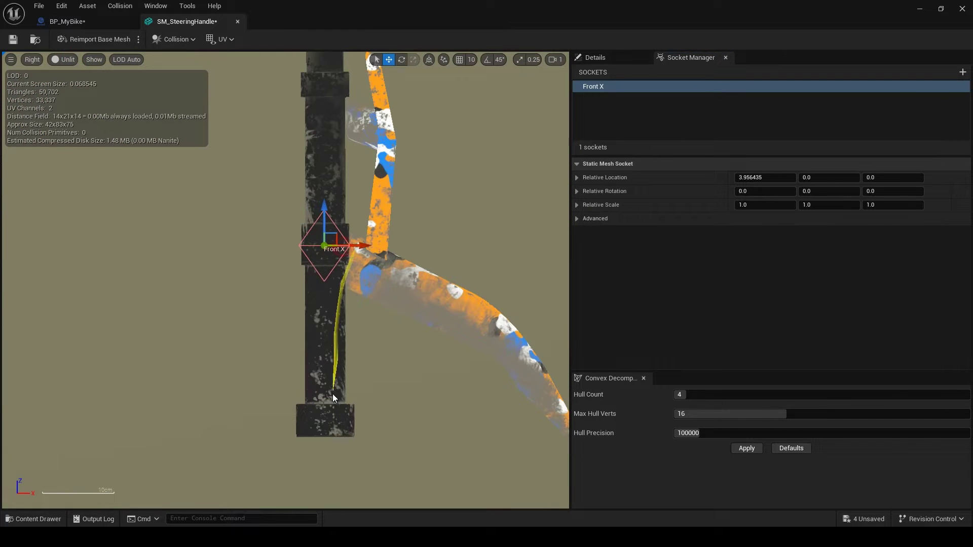
- Set X Look at Socket to Front X on the CBRSuspension Advanced node in BP_MyBike
{"action": "left_click", "coordinate": [86, 21]}
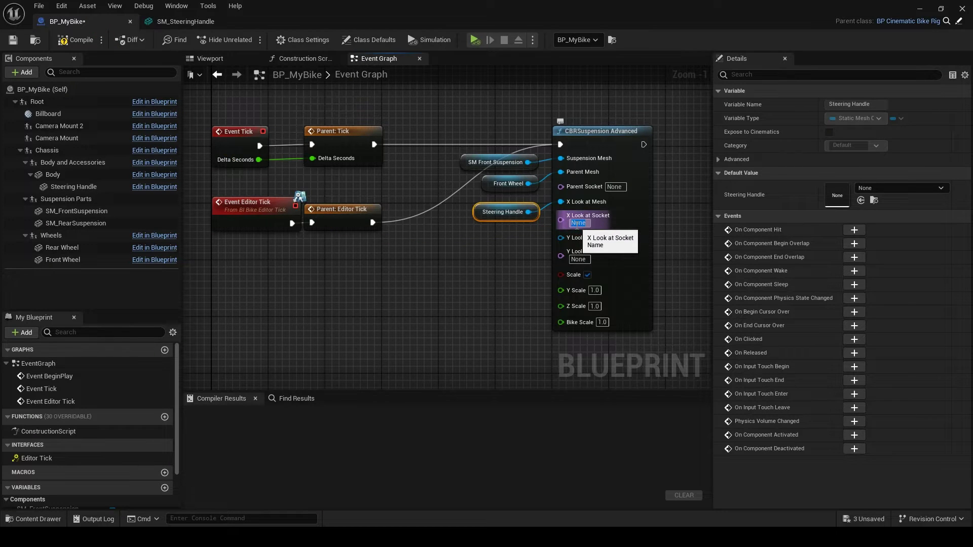
{"action": "type", "text": "Front"}
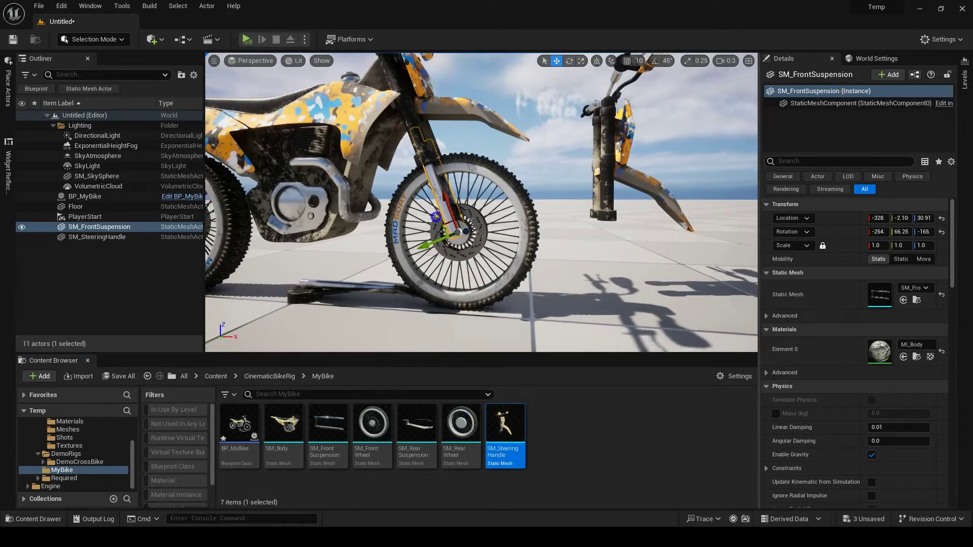
- Delete the SM_SteeringHandle and SM_FrontSuspension reference meshes from the level
{"action": "right_click_drag", "start_coordinate": [436, 217], "coordinate": [472, 218]}
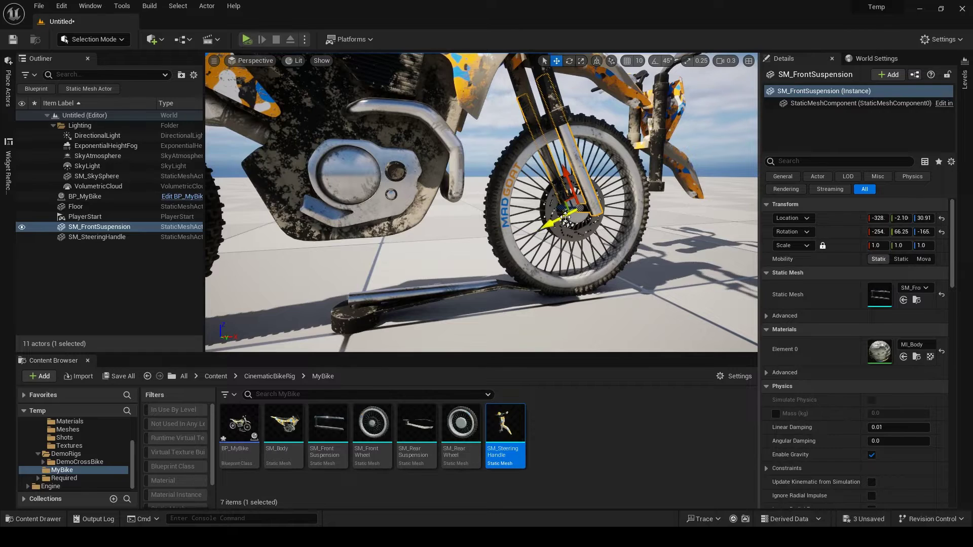
{"action": "mouse_move", "coordinate": [565, 221]}
{"action": "right_mouse_down"}
{"action": "mouse_move", "coordinate": [548, 217]}
{"action": "mouse_move", "coordinate": [565, 231]}
{"action": "right_mouse_up"}
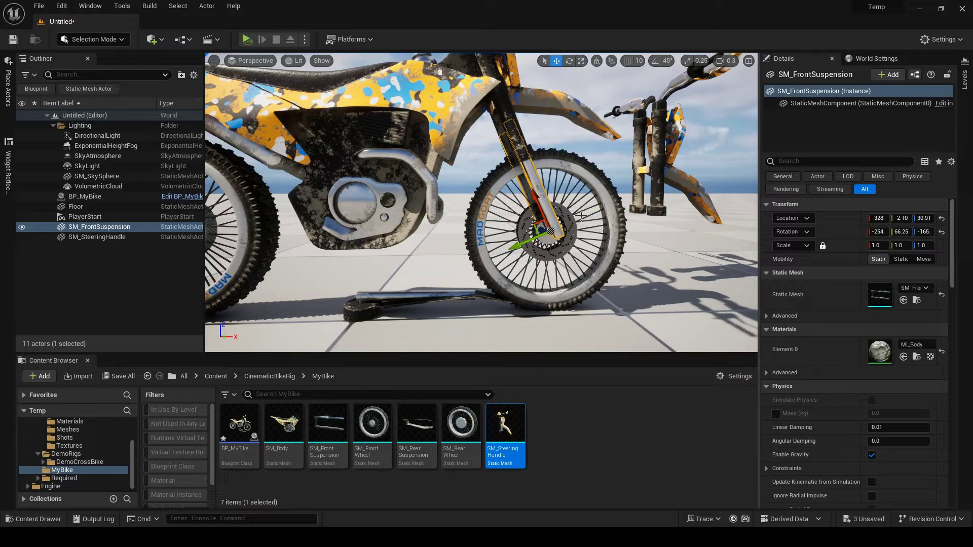
{"action": "key", "text": "Delete"}
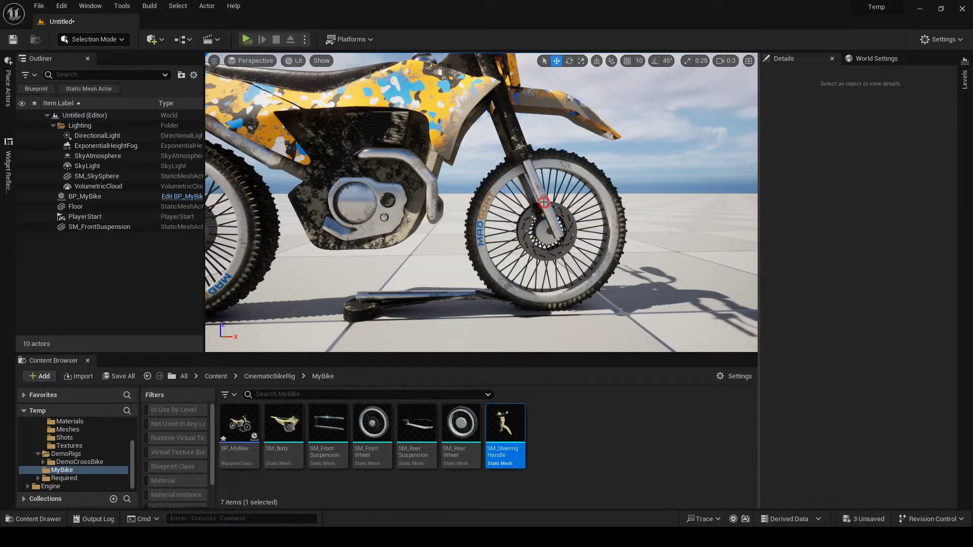
- Compile and save the BP_MyBike blueprint, then return to the level editor
{"action": "mouse_move", "coordinate": [694, 537]}
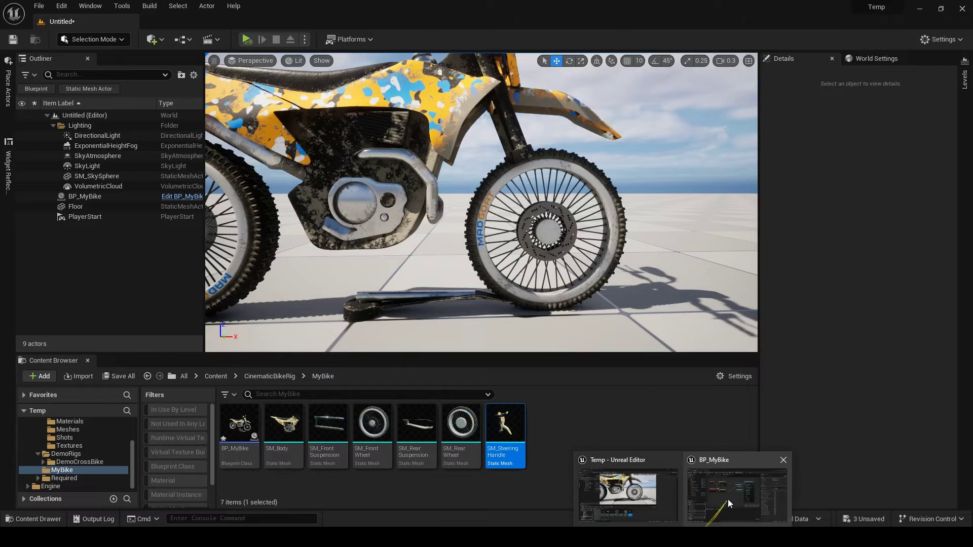
{"action": "left_click", "coordinate": [732, 492]}
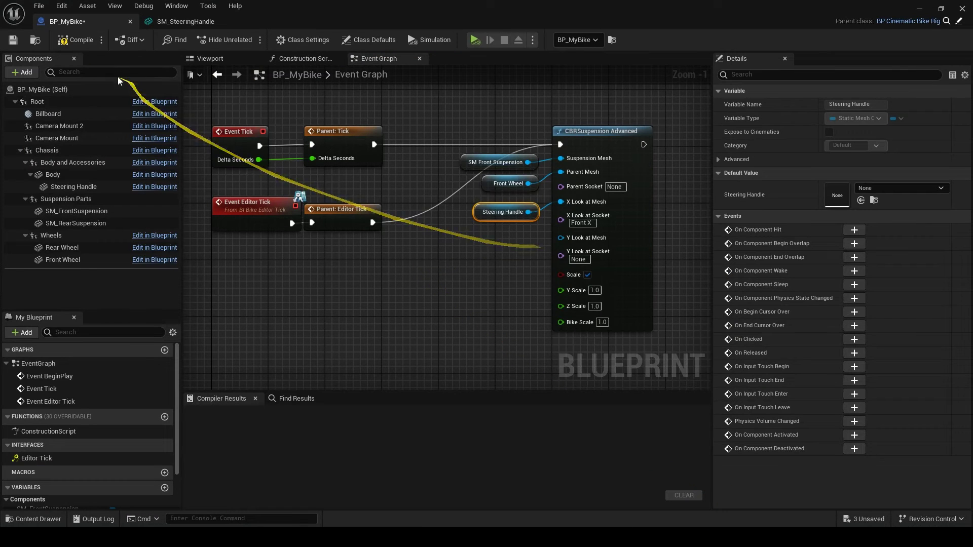
{"action": "left_click", "coordinate": [68, 40]}
{"action": "left_click", "coordinate": [13, 40]}
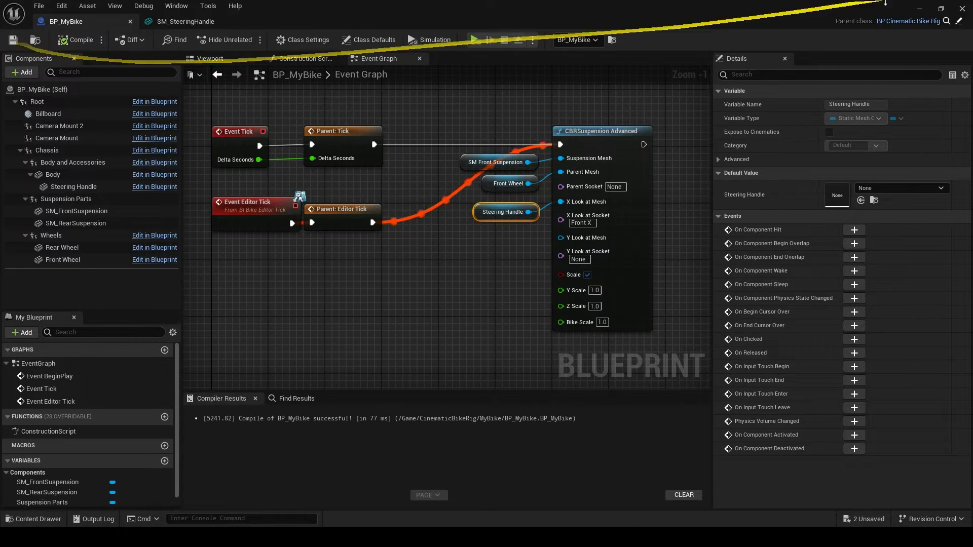
{"action": "left_click", "coordinate": [920, 8]}
- Select BP_MyBike in the level and expand its Riding settings
{"action": "key", "text": "s"}
{"action": "mouse_move", "coordinate": [575, 241]}
{"action": "right_mouse_down"}
{"action": "mouse_move", "coordinate": [590, 244]}
{"action": "mouse_move", "coordinate": [574, 240]}
{"action": "right_mouse_up"}
{"action": "key", "text": "s"}
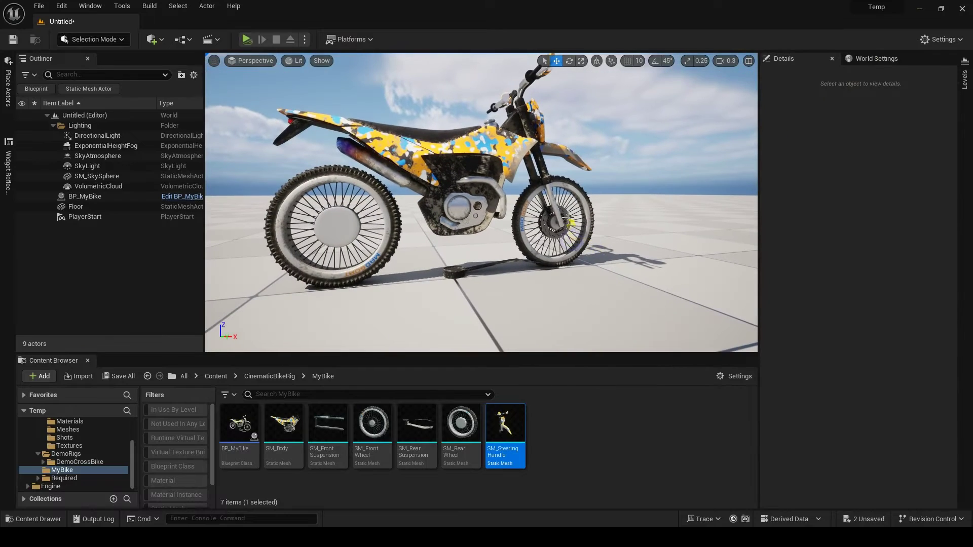
{"action": "left_click", "coordinate": [499, 243]}
{"action": "key", "text": "d"}
{"action": "mouse_move", "coordinate": [544, 273]}
{"action": "right_mouse_down"}
{"action": "mouse_move", "coordinate": [522, 291]}
{"action": "mouse_move", "coordinate": [532, 263]}
{"action": "right_mouse_up"}
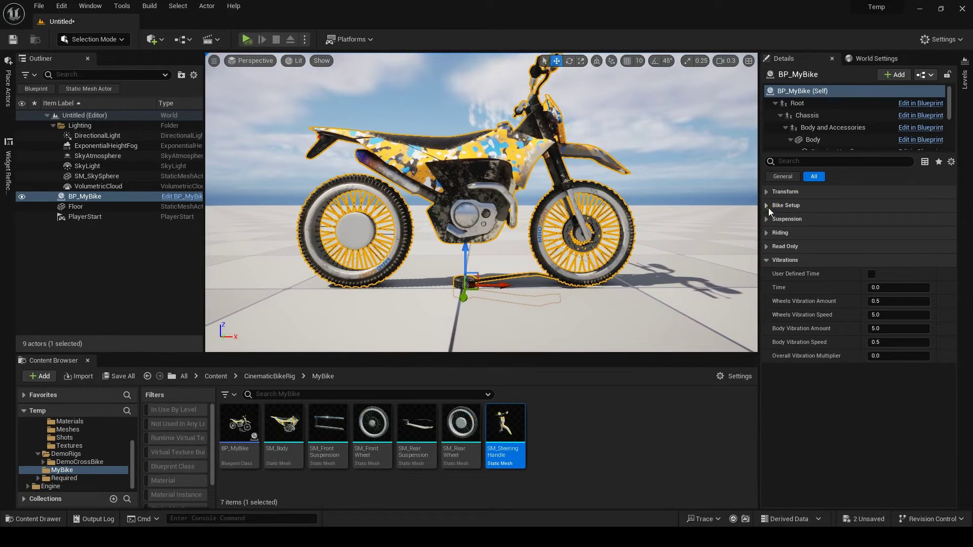
{"action": "left_click", "coordinate": [766, 233]}
{"action": "scroll", "coordinate": [848, 399], "scroll_direction": "down", "scroll_amount": 2}
- Test the front suspension with Steering at about 33, and reset both Steering Noise and Steering to their defaults
{"action": "left_click_drag", "start_coordinate": [877, 352], "coordinate": [888, 351]}
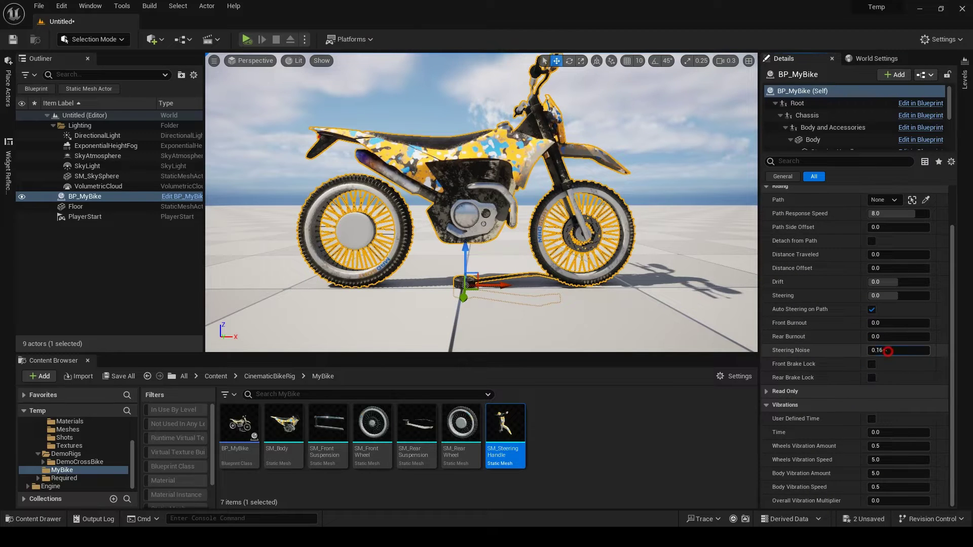
{"action": "left_click", "coordinate": [942, 351]}
{"action": "left_click_drag", "start_coordinate": [882, 296], "coordinate": [915, 295]}
{"action": "right_click_drag", "start_coordinate": [559, 246], "coordinate": [576, 242]}
{"action": "scroll", "coordinate": [575, 242], "scroll_direction": "down", "scroll_amount": 1}
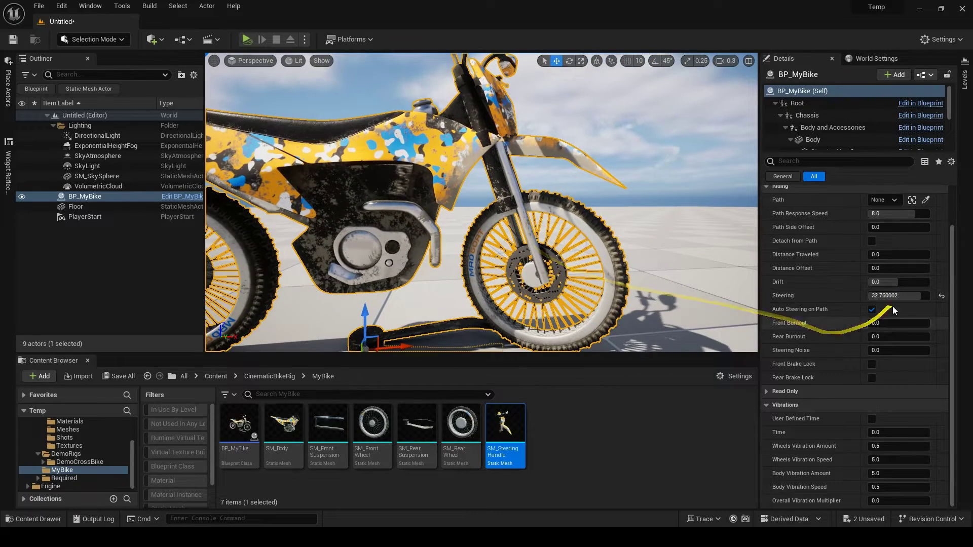
{"action": "left_click", "coordinate": [941, 296]}
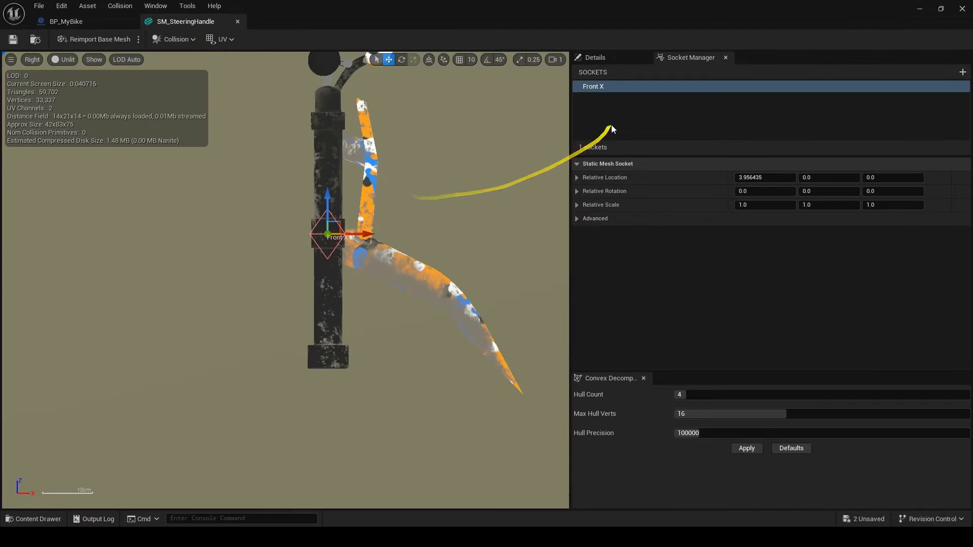
- Duplicate the Front X socket on the SM_SteeringHandle mesh and name the copy Front Y
{"action": "left_click", "coordinate": [644, 87]}
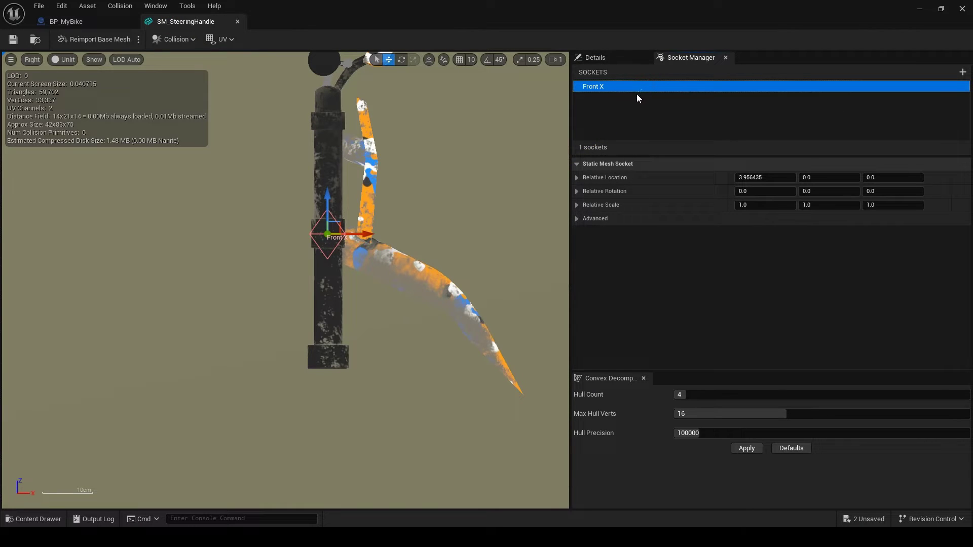
{"action": "key", "text": "ctrl+d"}
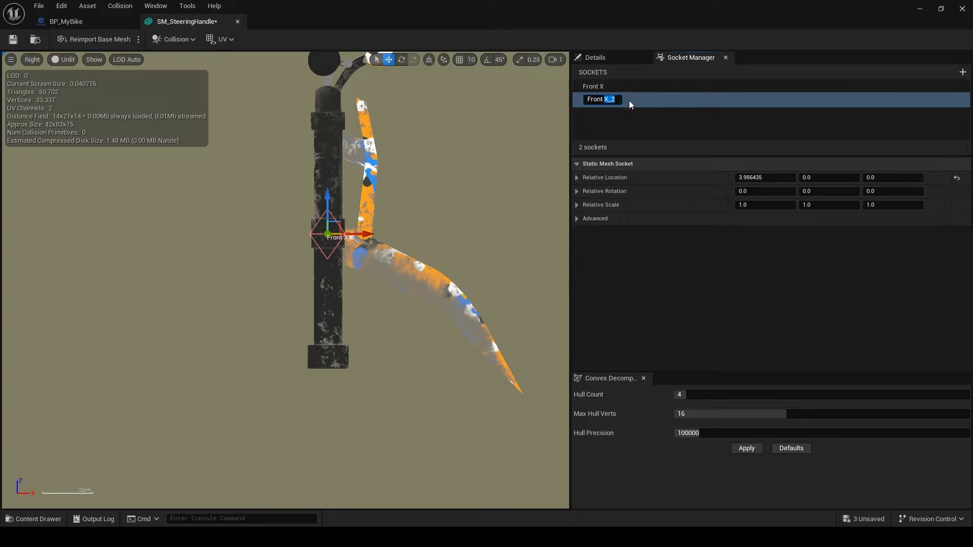
{"action": "type", "text": "Y"}
{"action": "key", "text": "Return"}
- Move the Front Y socket forward and down to about X 29, Z -22.4, near the fender
{"action": "left_click", "coordinate": [605, 98]}
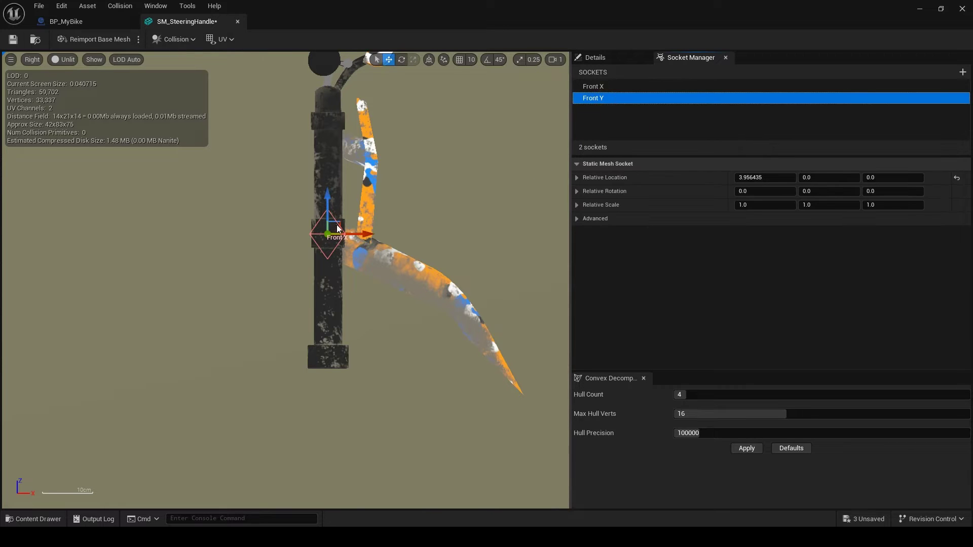
{"action": "left_click", "coordinate": [338, 223]}
{"action": "left_click_drag", "start_coordinate": [339, 227], "coordinate": [466, 341]}
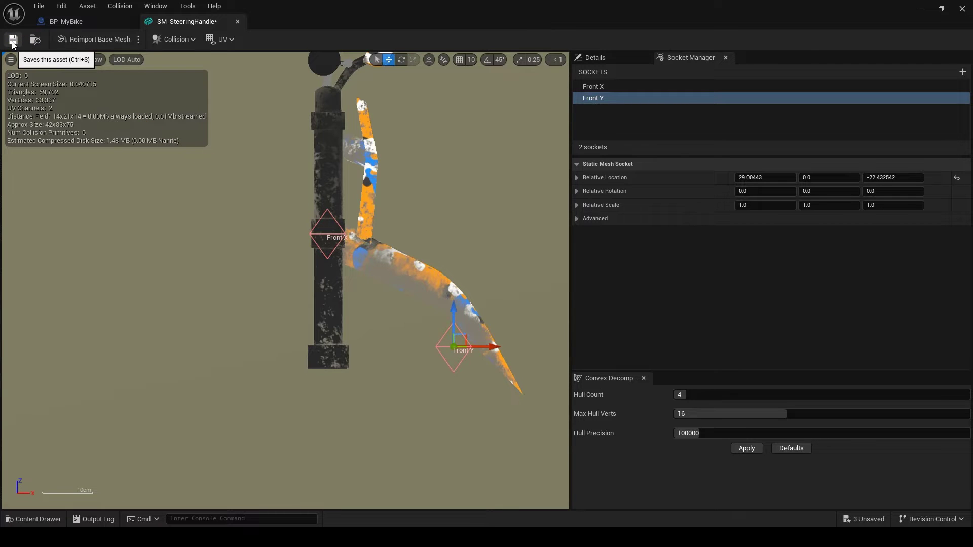
- Examine the Front Y socket's position on the steering handle in a perspective view
{"action": "left_click", "coordinate": [33, 60]}
{"action": "left_click", "coordinate": [51, 75]}
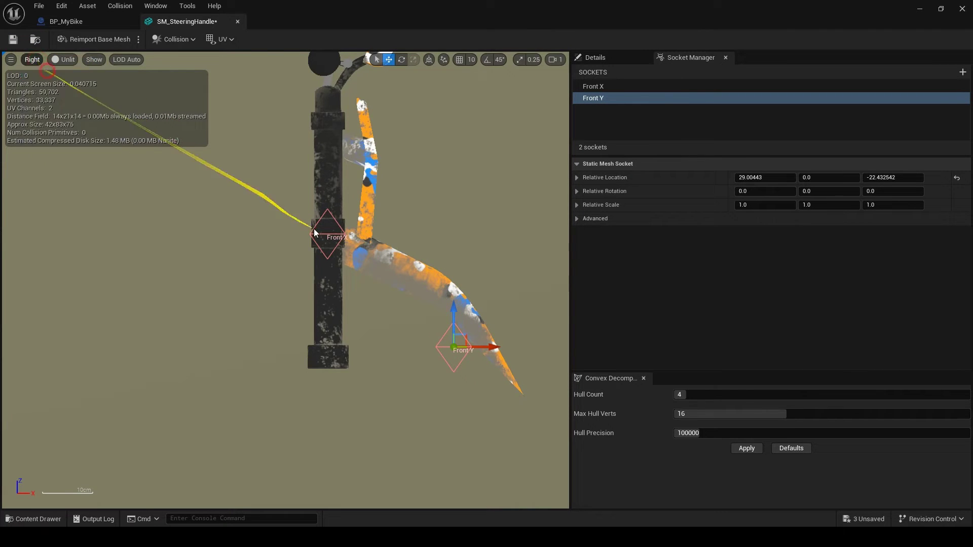
{"action": "right_click_drag", "start_coordinate": [317, 232], "coordinate": [243, 271]}
{"action": "scroll", "coordinate": [236, 268], "scroll_direction": "down", "scroll_amount": 1}
{"action": "key", "text": "w"}
{"action": "scroll", "coordinate": [238, 270], "scroll_direction": "down", "scroll_amount": 1}
{"action": "key", "text": "a"}
{"action": "right_click_drag", "start_coordinate": [293, 236], "coordinate": [353, 248]}
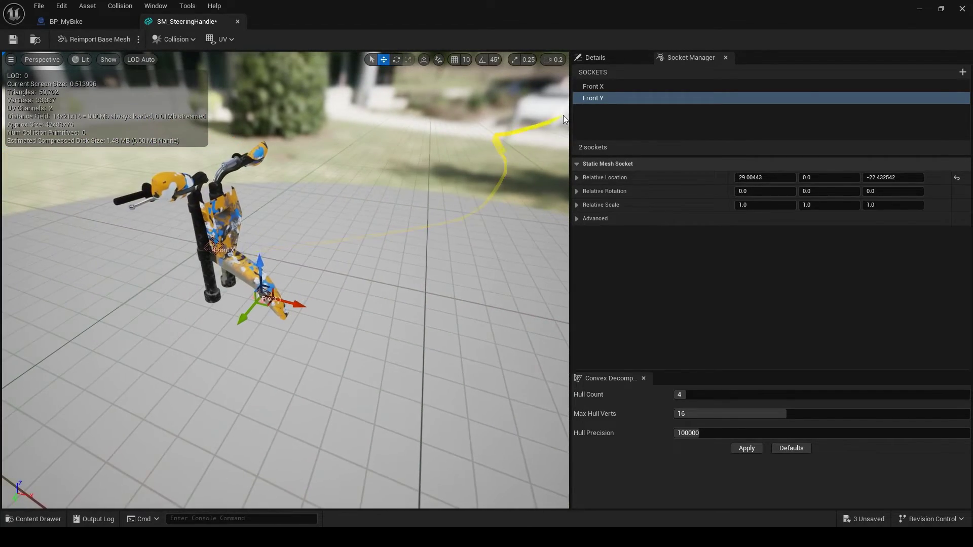
{"action": "left_click", "coordinate": [595, 98]}
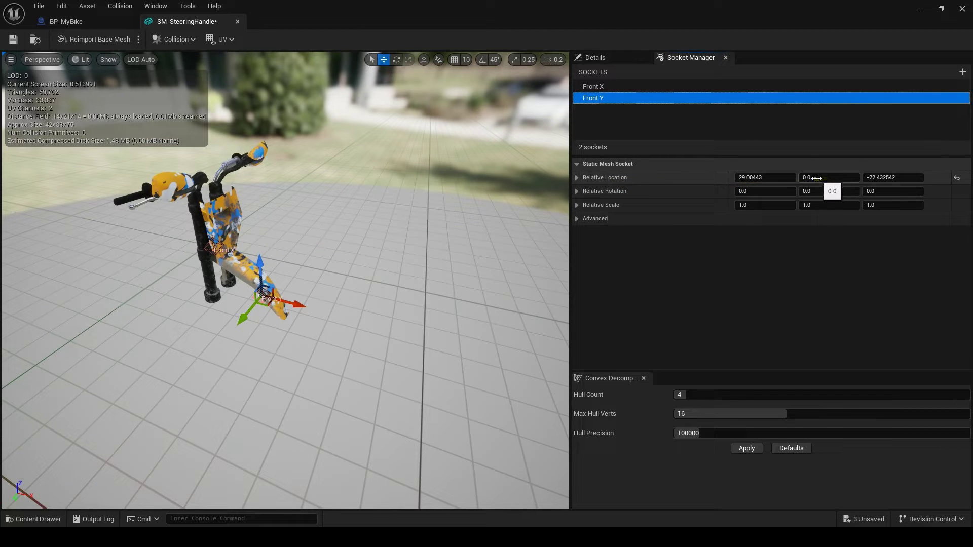
- Feed Steering Handle into Y Look at Mesh on the CBRSuspension Advanced node and set Y Look at Socket to Front Y
{"action": "left_click", "coordinate": [65, 21]}
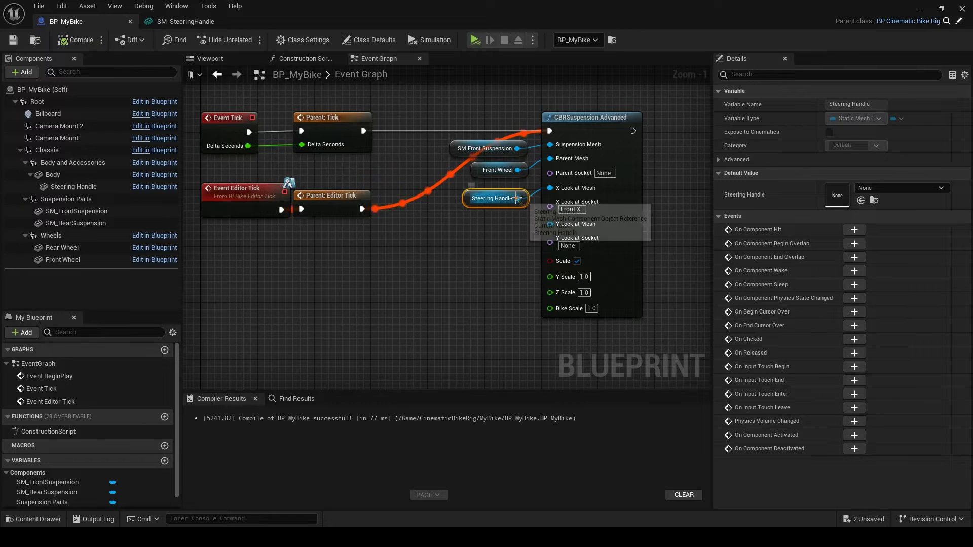
{"action": "left_click_drag", "start_coordinate": [518, 198], "coordinate": [552, 225]}
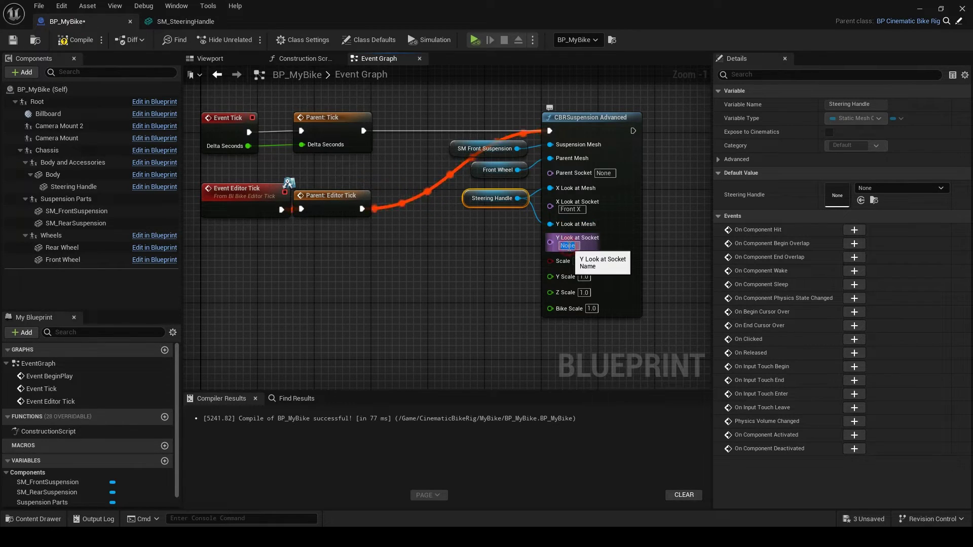
{"action": "type", "text": "Front"}
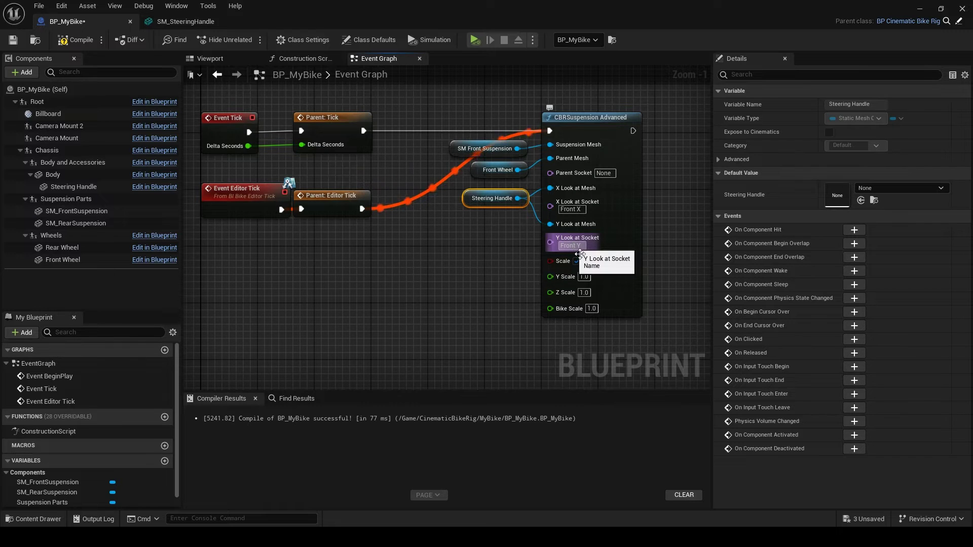
{"action": "type", "text": " Y"}
{"action": "key", "text": "Return"}
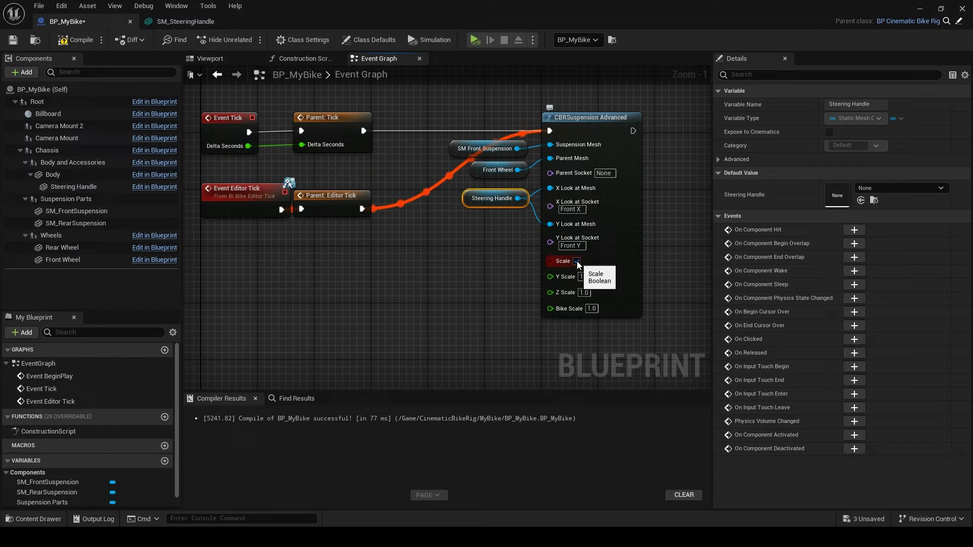
{"action": "left_click_drag", "start_coordinate": [550, 277], "coordinate": [467, 317]}
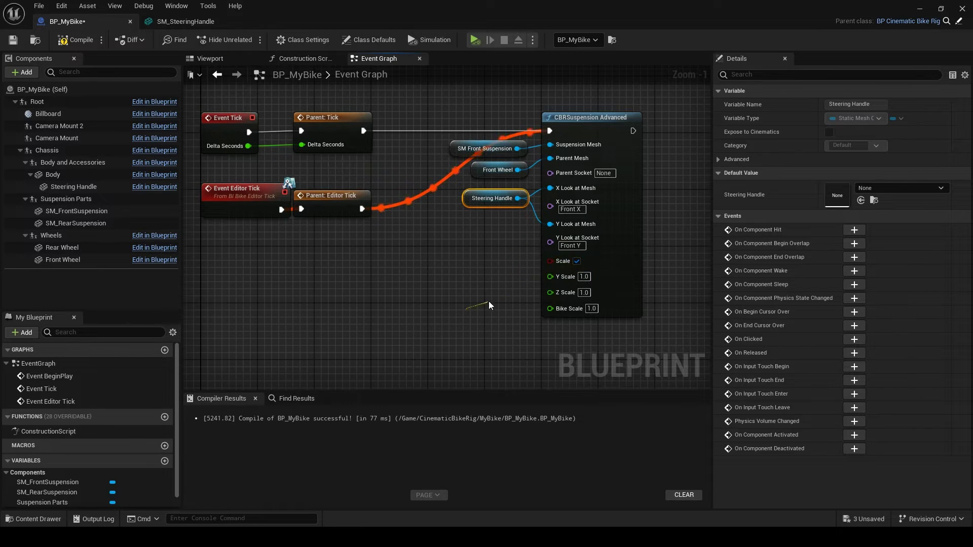
{"action": "left_click_drag", "start_coordinate": [467, 154], "coordinate": [502, 275]}
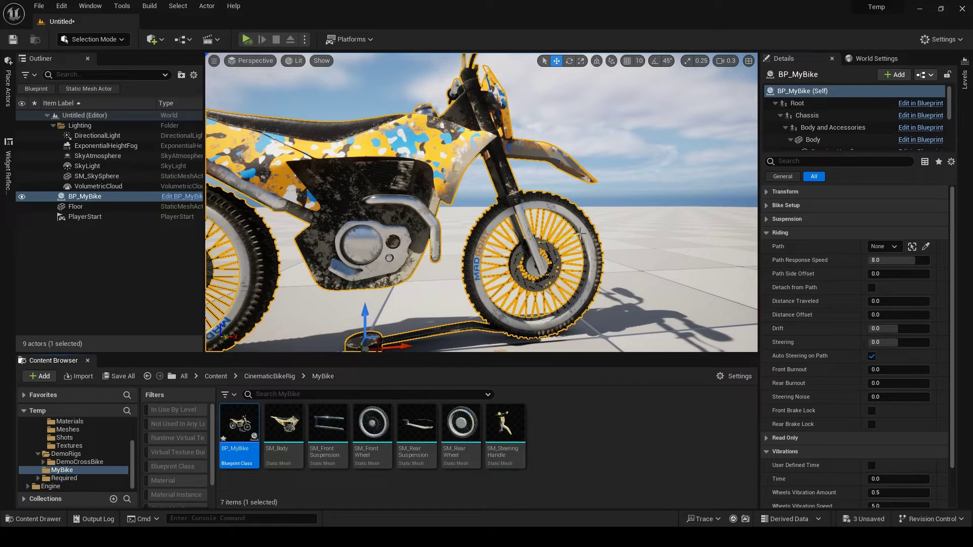
- Nudge the Steering value of BP_MyBike in the level to check the fork, then reset it to default
{"action": "mouse_move", "coordinate": [885, 343]}
{"action": "left_mouse_down"}
{"action": "mouse_move", "coordinate": [903, 342]}
{"action": "mouse_move", "coordinate": [888, 342]}
{"action": "left_mouse_up"}
{"action": "left_click", "coordinate": [942, 344]}
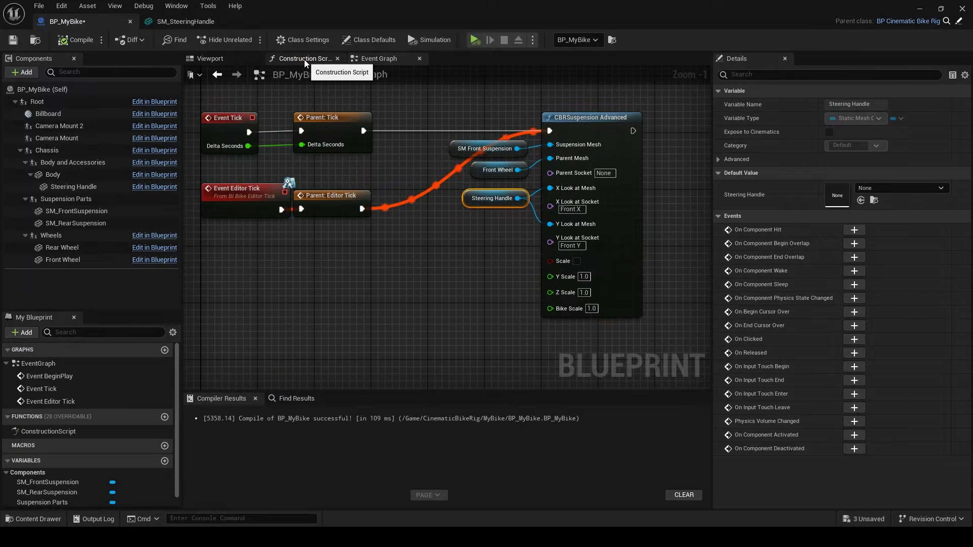
- Paste the CBRSuspension Advanced nodes into the Construction Script, connect them after Parent: Construction Script, and compile the blueprint
{"action": "left_click", "coordinate": [305, 60]}
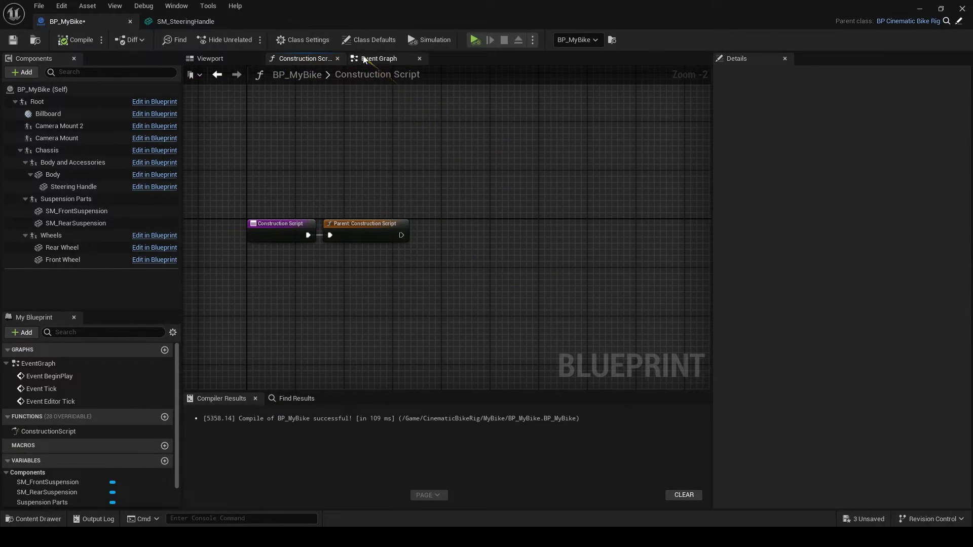
{"action": "left_click", "coordinate": [379, 59]}
{"action": "left_click", "coordinate": [316, 59]}
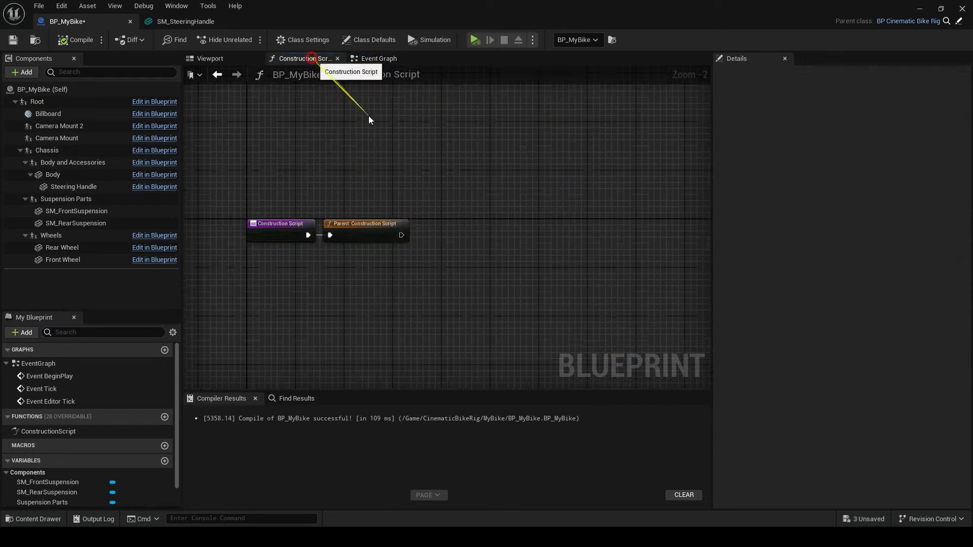
{"action": "left_click", "coordinate": [503, 280]}
{"action": "key", "text": "ctrl+v"}
{"action": "left_click_drag", "start_coordinate": [572, 266], "coordinate": [526, 223]}
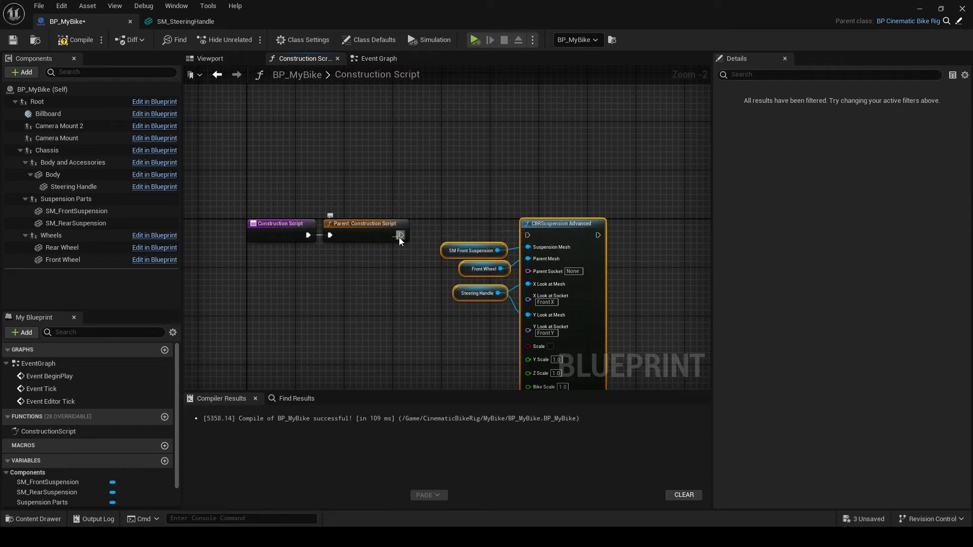
{"action": "left_click_drag", "start_coordinate": [402, 235], "coordinate": [528, 236]}
{"action": "left_click", "coordinate": [65, 42]}
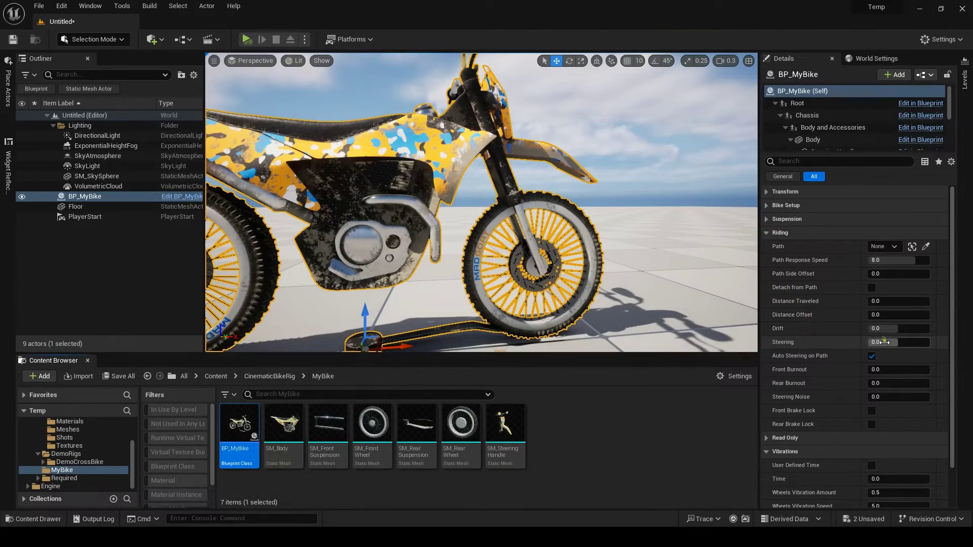
- Nudge BP_MyBike's Steering value in the level to test the fork, and return to the Construction Script's suspension nodes
{"action": "mouse_move", "coordinate": [884, 343]}
{"action": "left_mouse_down"}
{"action": "mouse_move", "coordinate": [893, 349]}
{"action": "mouse_move", "coordinate": [878, 341]}
{"action": "left_mouse_up"}
{"action": "double_click", "coordinate": [246, 420]}
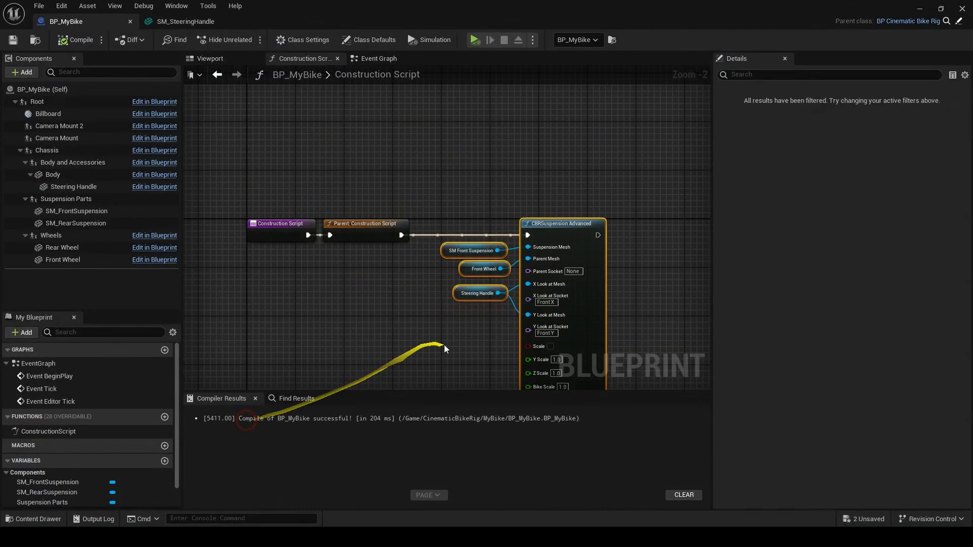
{"action": "right_click_drag", "start_coordinate": [483, 288], "coordinate": [483, 249]}
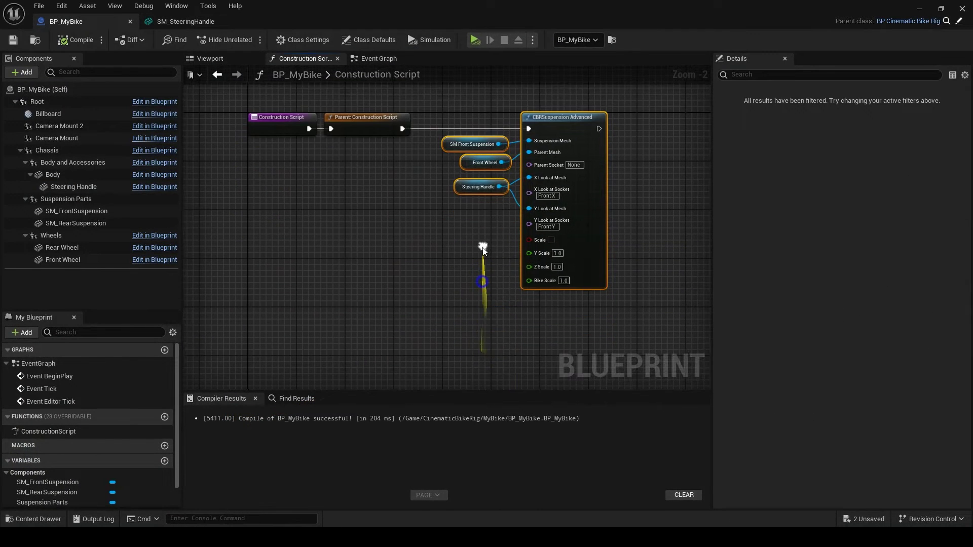
{"action": "scroll", "coordinate": [506, 256], "scroll_direction": "up", "scroll_amount": 2}
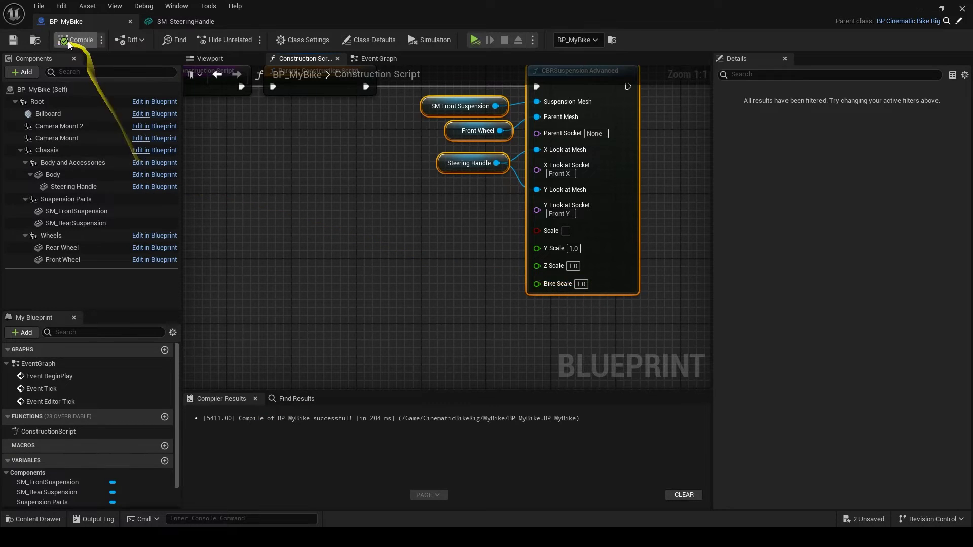
- Raise BP_MyBike's Bike Scale to about 2.67 in the level to test the front suspension, and reset it to default
{"action": "left_click", "coordinate": [919, 8]}
{"action": "scroll", "coordinate": [580, 245], "scroll_direction": "down", "scroll_amount": 2}
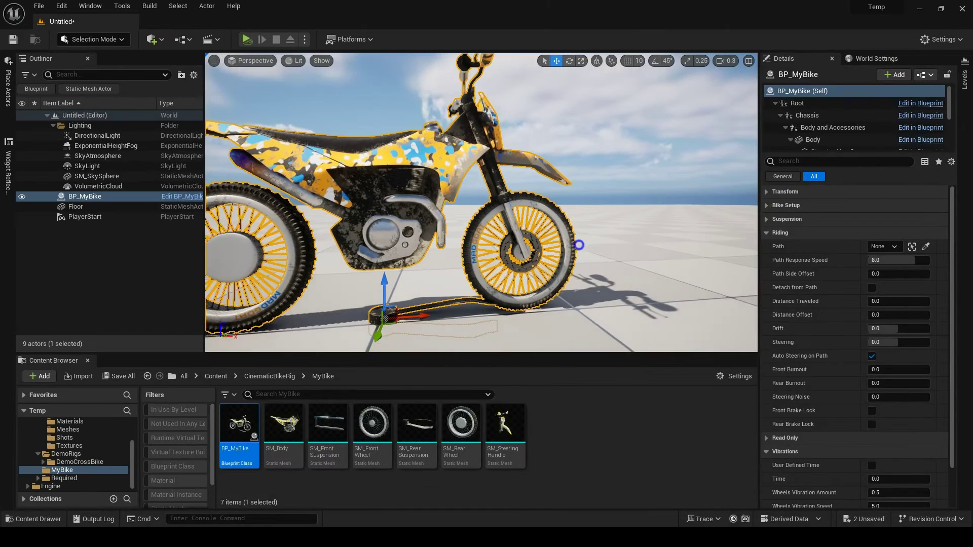
{"action": "middle_click_drag", "start_coordinate": [580, 246], "coordinate": [539, 245]}
{"action": "left_click", "coordinate": [768, 232]}
{"action": "left_click", "coordinate": [768, 205]}
{"action": "left_click", "coordinate": [768, 370]}
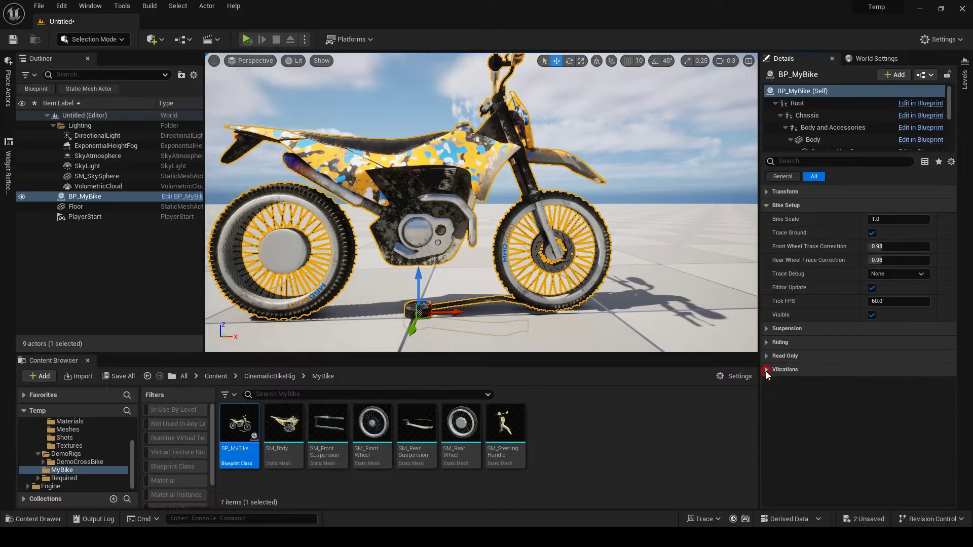
{"action": "mouse_move", "coordinate": [888, 222]}
{"action": "left_mouse_down"}
{"action": "mouse_move", "coordinate": [915, 222]}
{"action": "mouse_move", "coordinate": [898, 222]}
{"action": "left_mouse_up"}
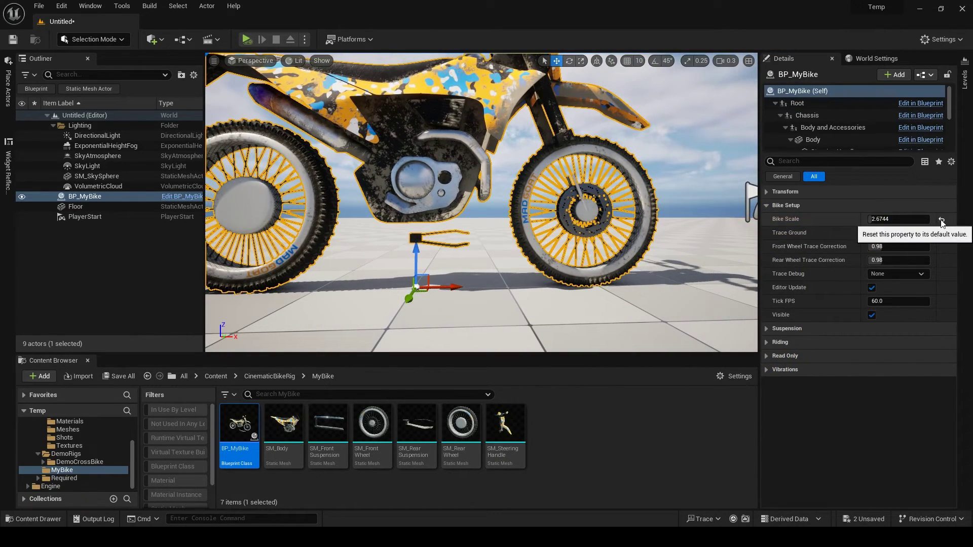
{"action": "left_click", "coordinate": [942, 222]}
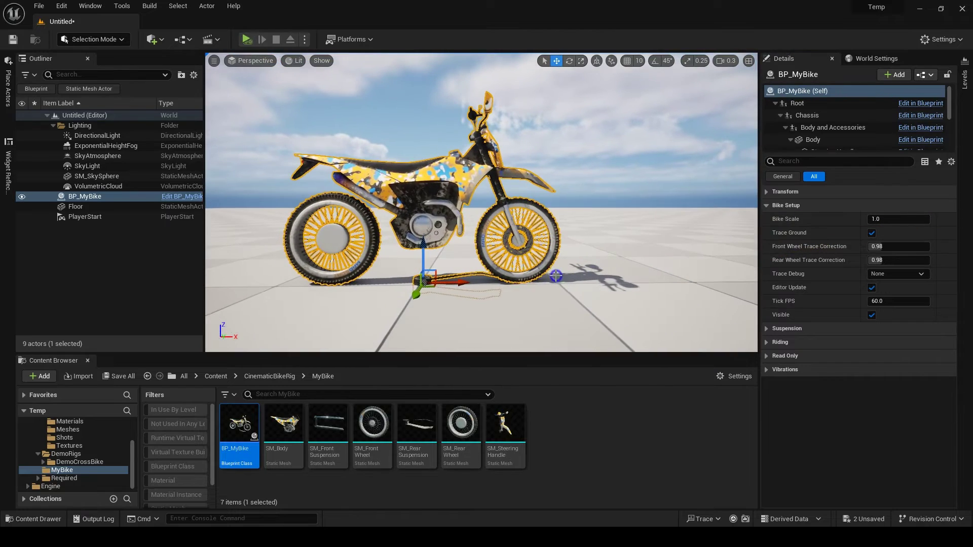
- Add a Get Bike Scale node to the Construction Script and connect it to Bike Scale on CBRSuspension Advanced
{"action": "double_click", "coordinate": [240, 431]}
{"action": "right_click", "coordinate": [400, 324]}
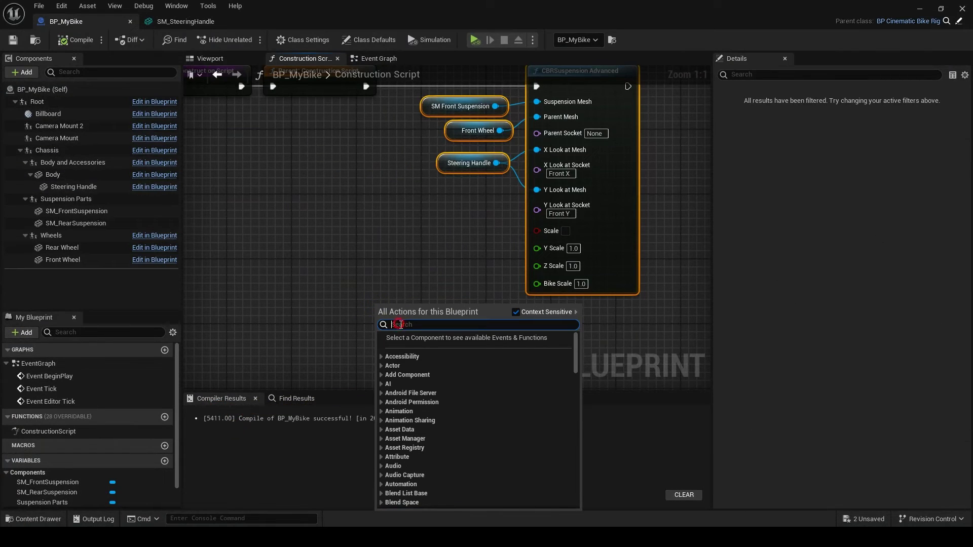
{"action": "type", "text": "bike scale"}
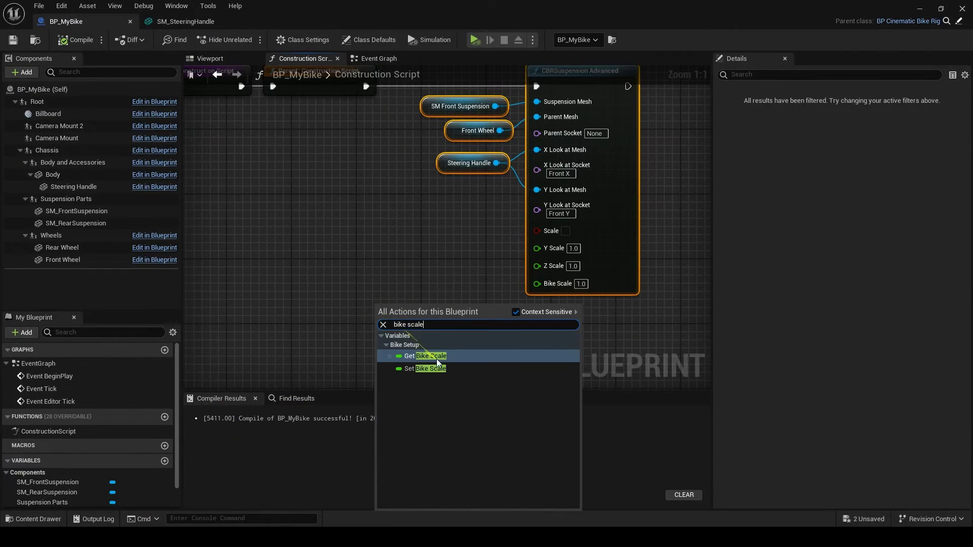
{"action": "left_click", "coordinate": [437, 361]}
{"action": "left_click_drag", "start_coordinate": [427, 309], "coordinate": [538, 283]}
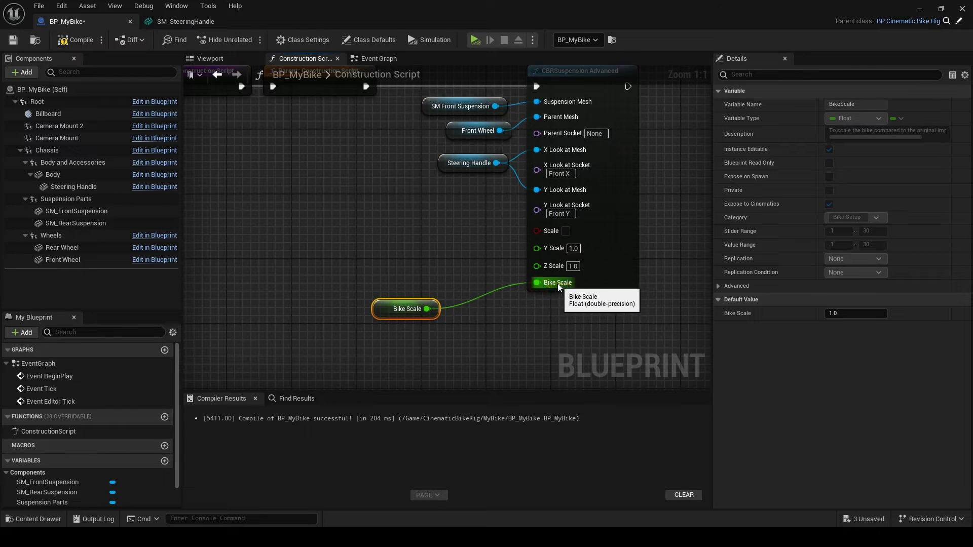
- Compile and save BP_MyBike, and test a Bike Scale of about 1.96 in the level before resetting it to default
{"action": "scroll", "coordinate": [559, 287], "scroll_direction": "down", "scroll_amount": 1}
{"action": "left_click", "coordinate": [76, 39]}
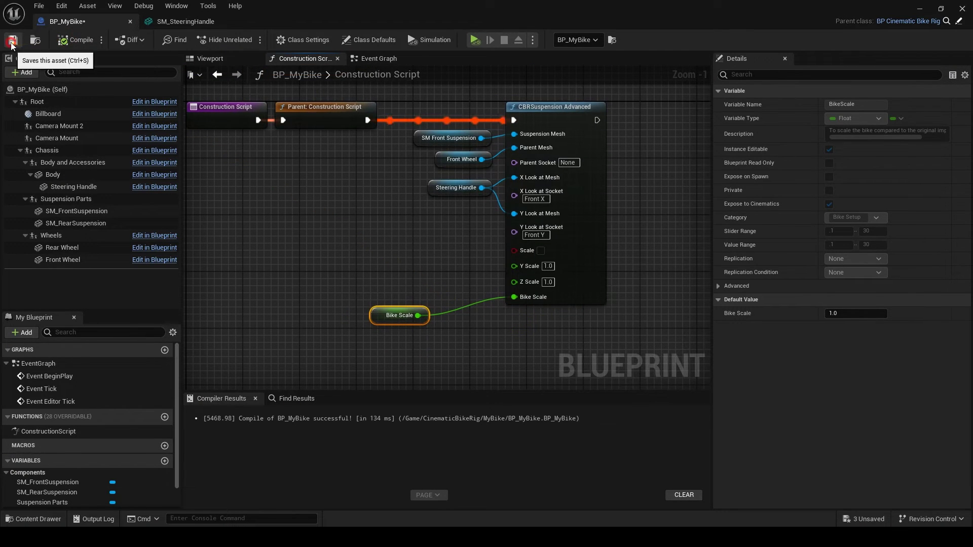
{"action": "left_click", "coordinate": [11, 45]}
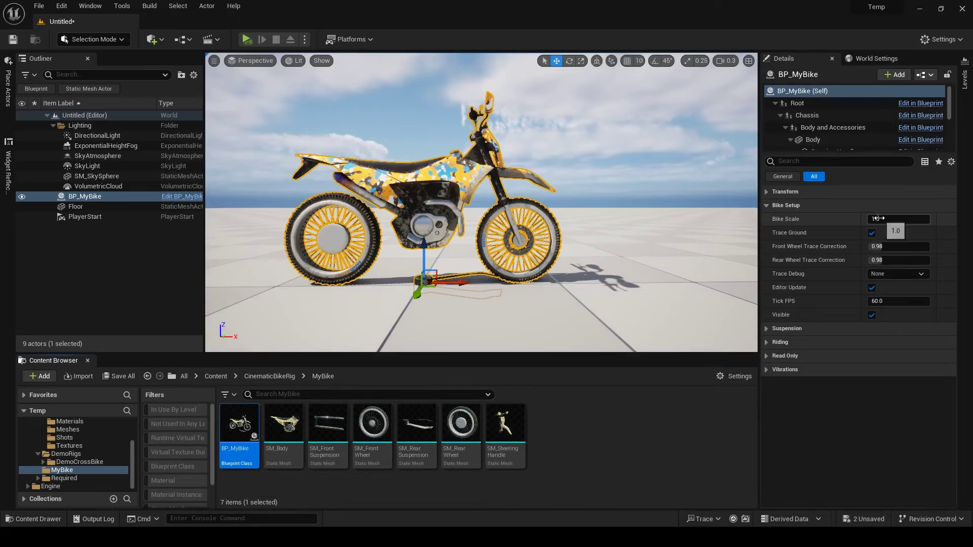
{"action": "left_click_drag", "start_coordinate": [882, 219], "coordinate": [882, 219]}
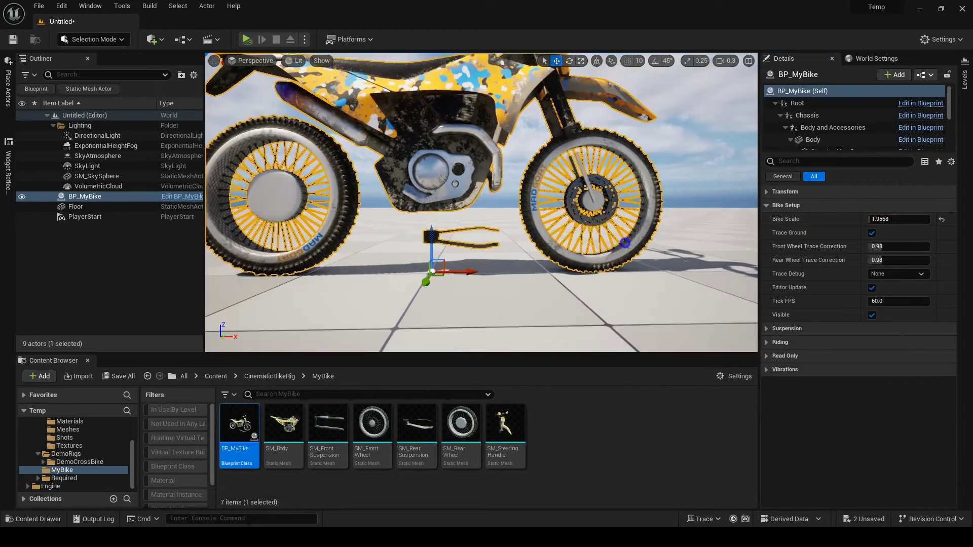
{"action": "left_click", "coordinate": [941, 219]}
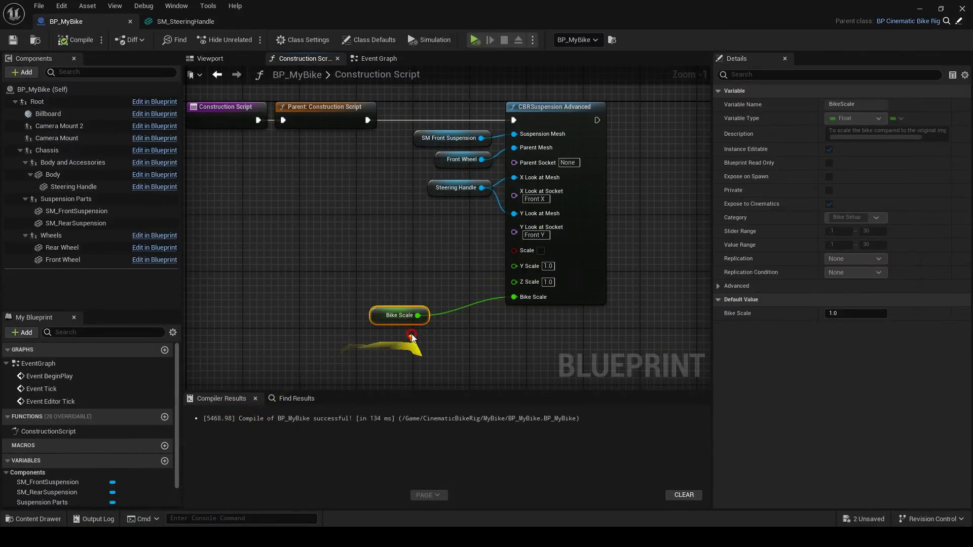
- Paste the Bike Scale getter into the Event Graph, connect it to CBRSuspension Advanced's Bike Scale input, and compile
{"action": "left_click", "coordinate": [378, 58]}
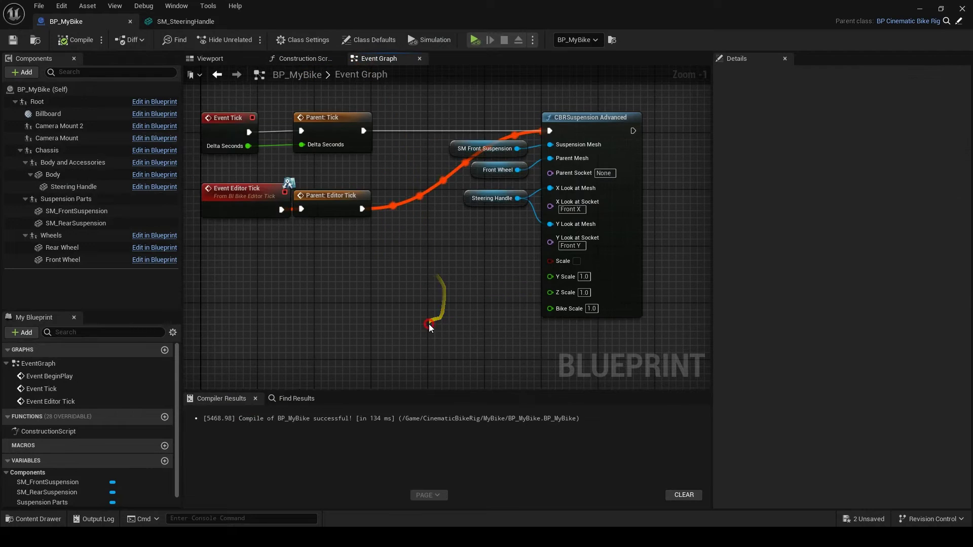
{"action": "key", "text": "ctrl+v"}
{"action": "left_click_drag", "start_coordinate": [505, 340], "coordinate": [550, 308]}
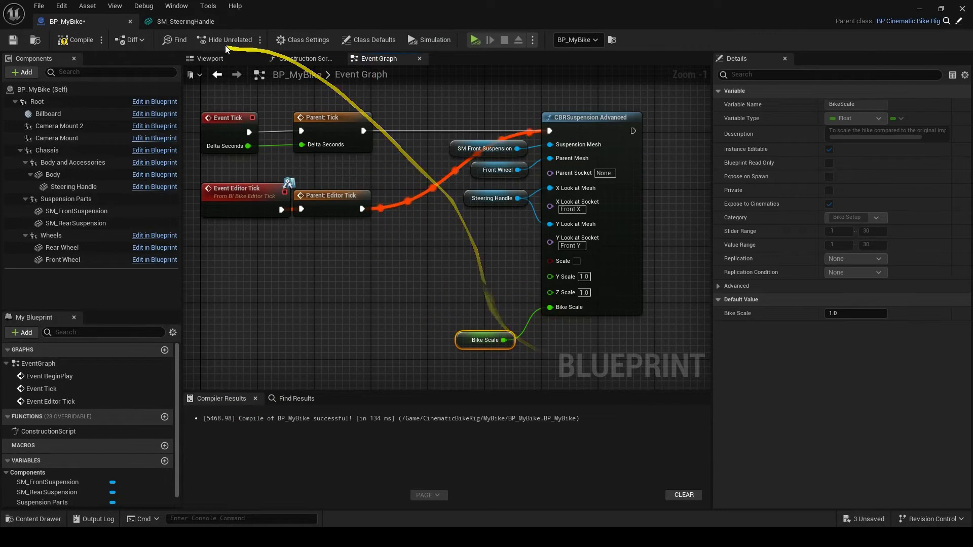
{"action": "left_click", "coordinate": [71, 41]}
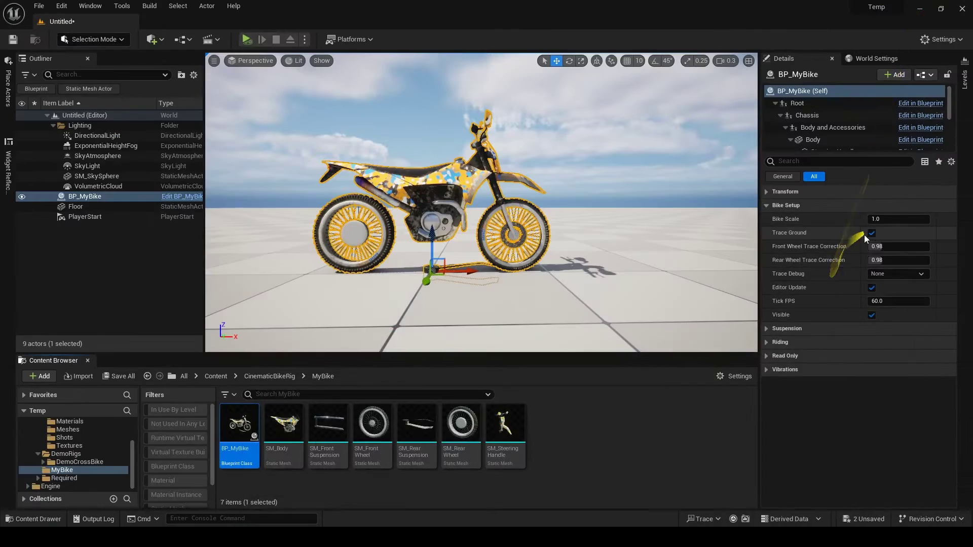
- Raise BP_MyBike's Bike Scale to about 2.44 in the level to check the fork, and reset it to default
{"action": "left_click_drag", "start_coordinate": [872, 219], "coordinate": [915, 219]}
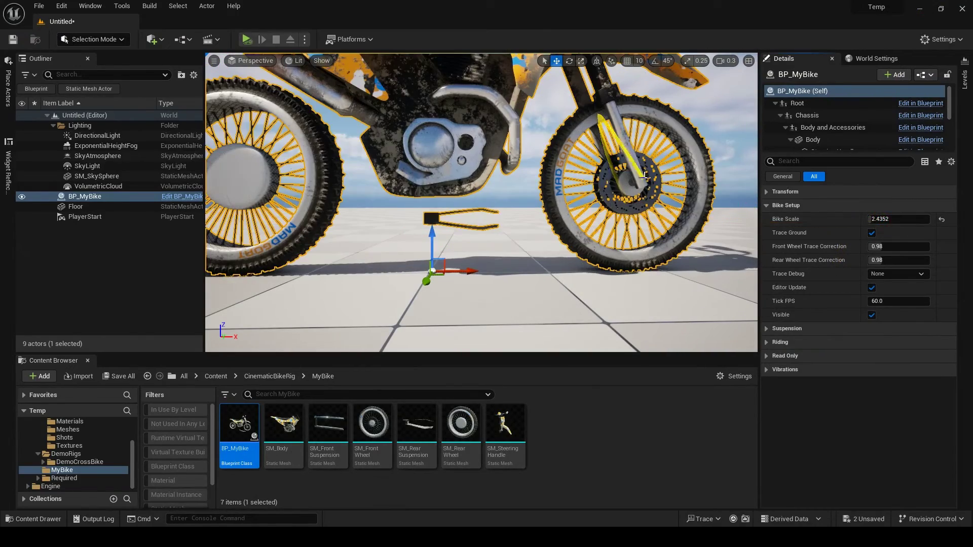
{"action": "left_click", "coordinate": [944, 220]}
{"action": "right_click_drag", "start_coordinate": [463, 248], "coordinate": [460, 250]}
{"action": "scroll", "coordinate": [461, 249], "scroll_direction": "down", "scroll_amount": 3}
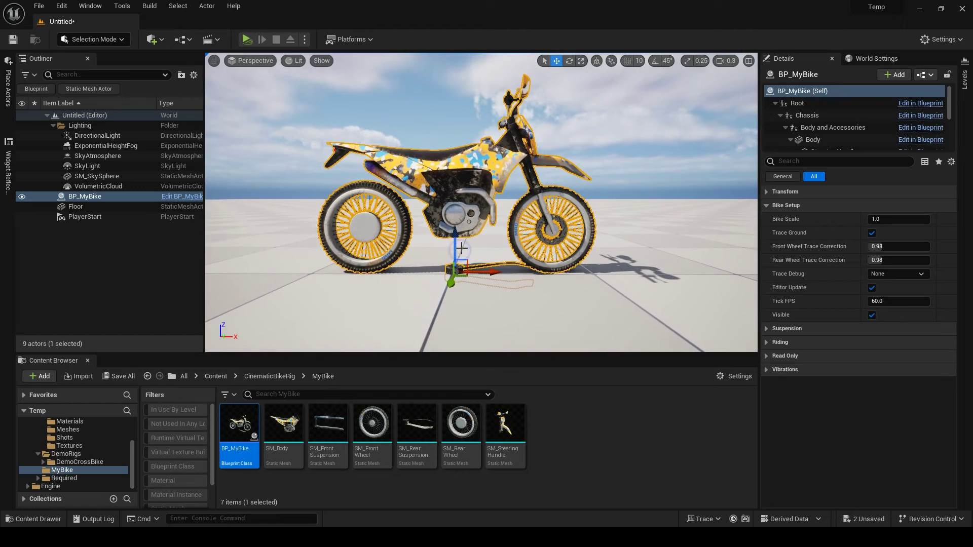
{"action": "mouse_move", "coordinate": [245, 422]}
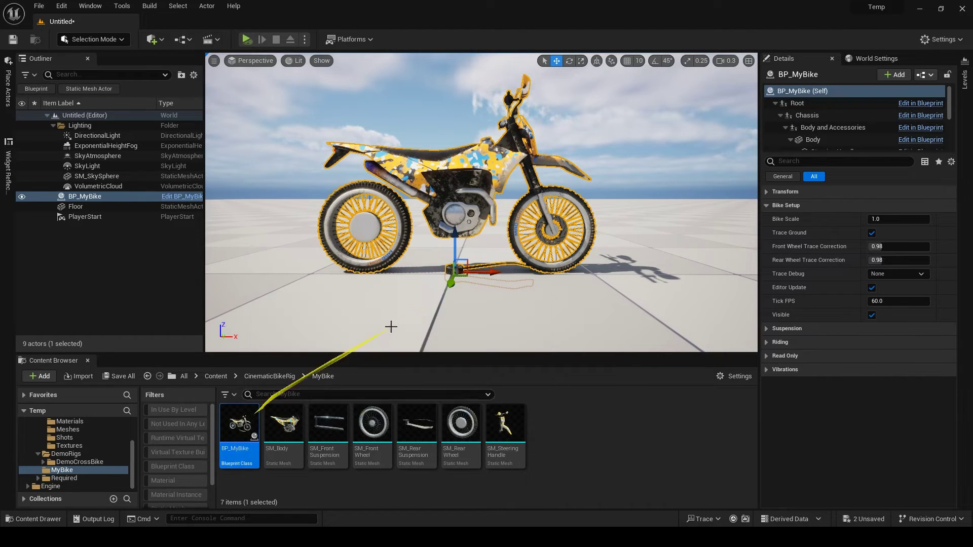
- Duplicate the CBRSuspension Advanced node in BP_MyBike's Event Graph and connect the original's execution output to the copy
{"action": "double_click", "coordinate": [245, 422]}
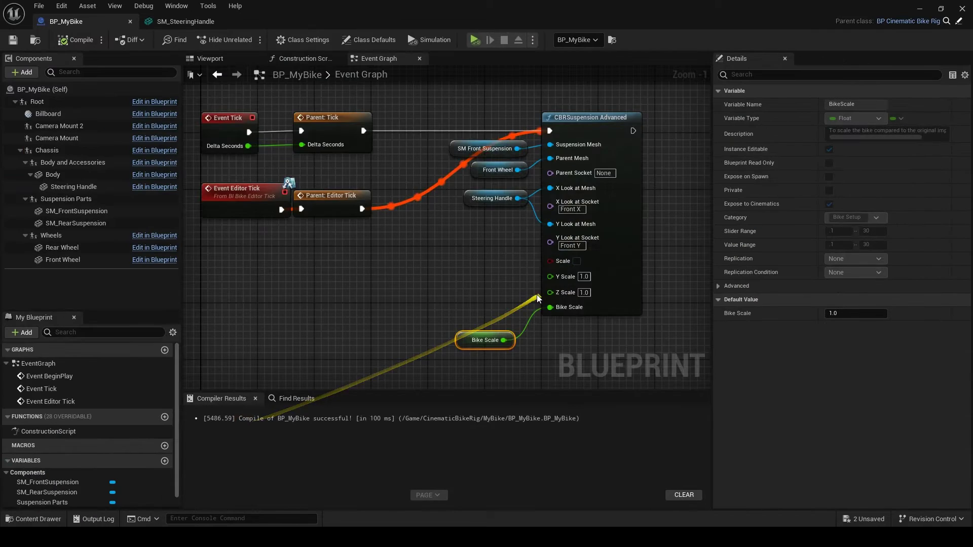
{"action": "right_click_drag", "start_coordinate": [573, 339], "coordinate": [515, 344]}
{"action": "left_click_drag", "start_coordinate": [598, 321], "coordinate": [554, 253]}
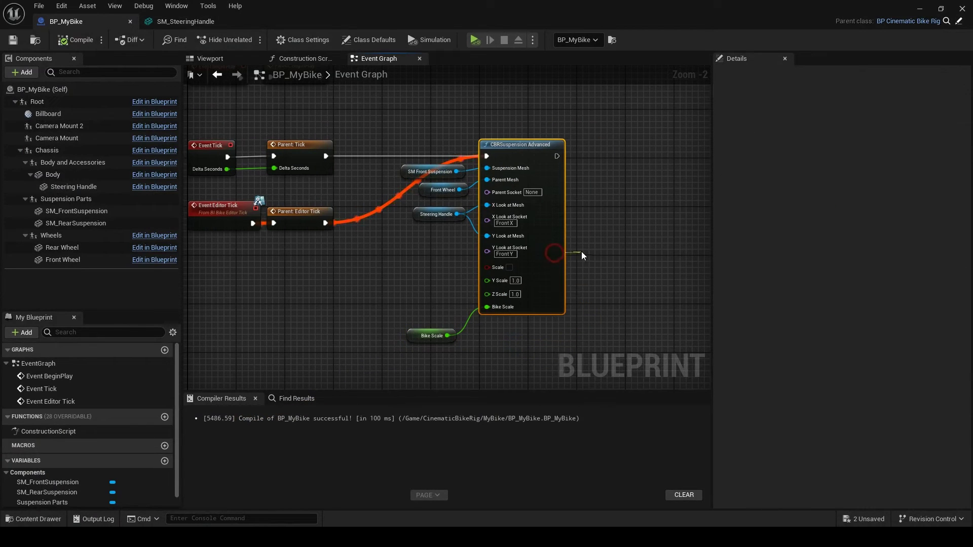
{"action": "key", "text": "ctrl+d"}
{"action": "left_click_drag", "start_coordinate": [669, 250], "coordinate": [669, 142]}
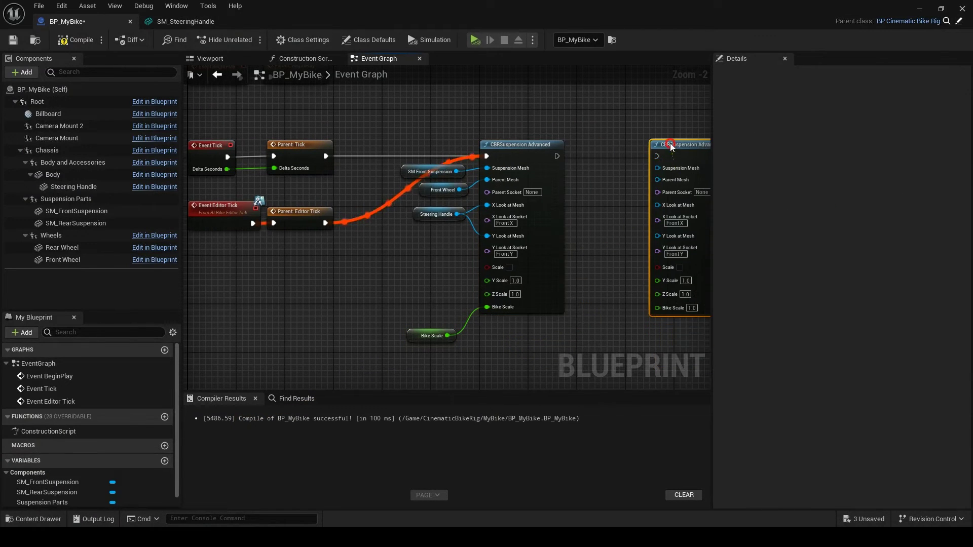
{"action": "left_click_drag", "start_coordinate": [556, 161], "coordinate": [656, 157]}
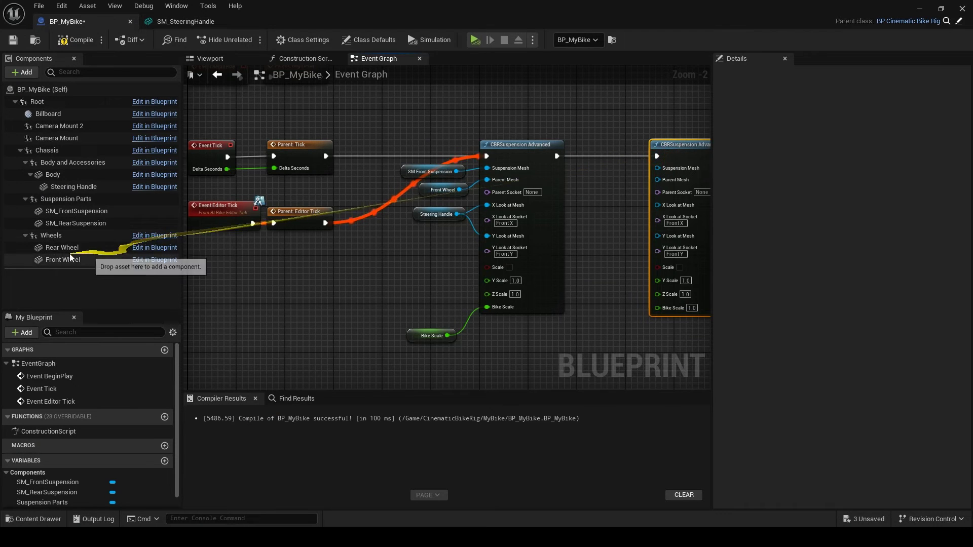
- Feed SM_RearSuspension into Suspension Mesh and Rear Wheel into Parent Mesh on the second CBRSuspension Advanced node
{"action": "left_click_drag", "start_coordinate": [69, 224], "coordinate": [657, 168]}
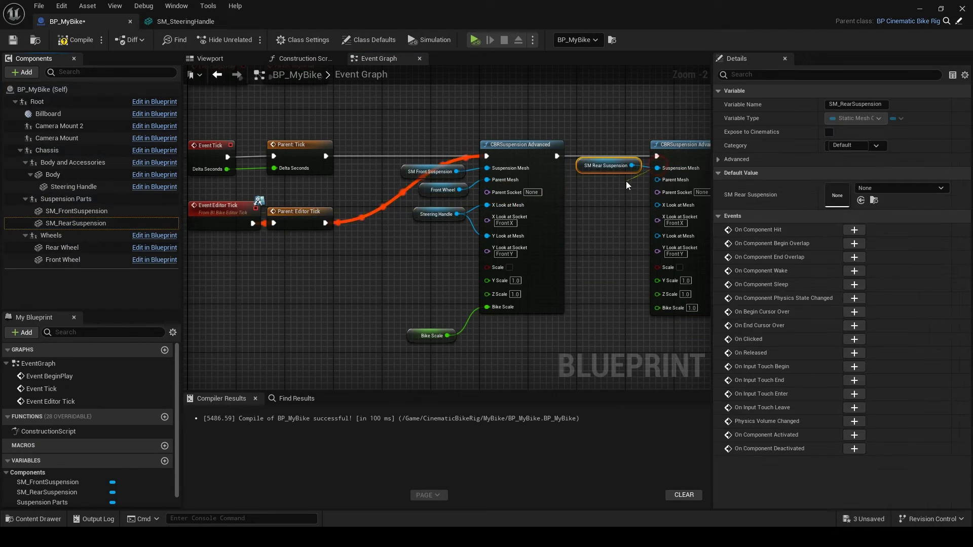
{"action": "right_click_drag", "start_coordinate": [625, 185], "coordinate": [615, 186]}
{"action": "scroll", "coordinate": [537, 193], "scroll_direction": "up", "scroll_amount": 1}
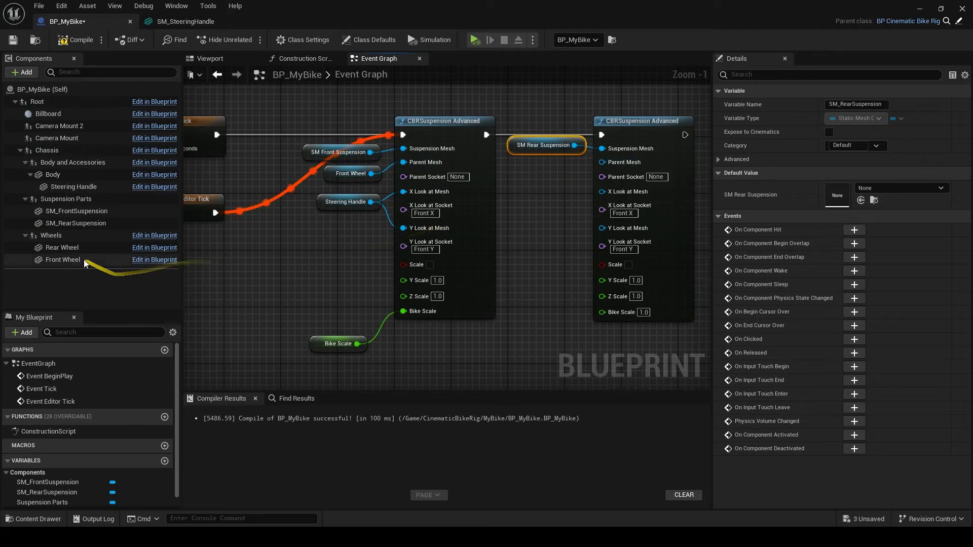
{"action": "left_click", "coordinate": [81, 225]}
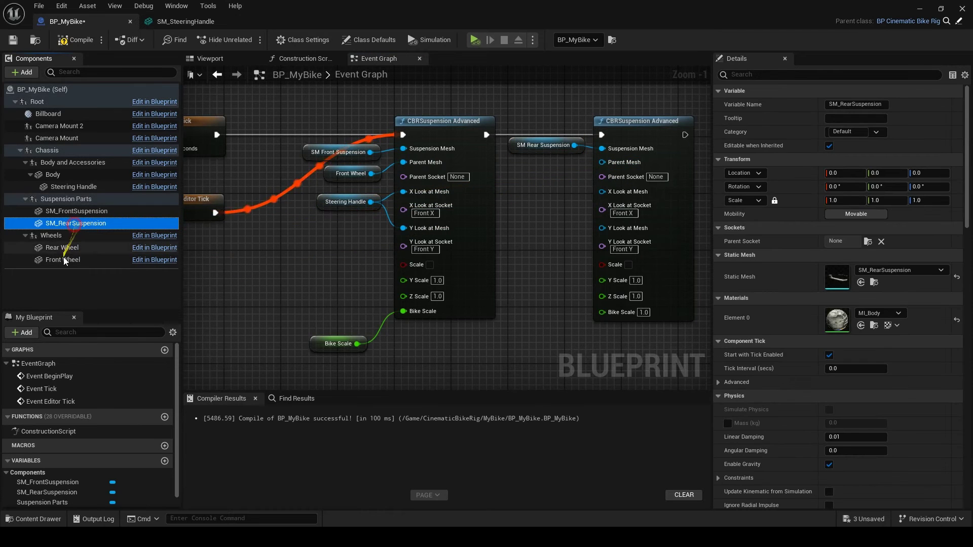
{"action": "left_click_drag", "start_coordinate": [59, 253], "coordinate": [564, 176]}
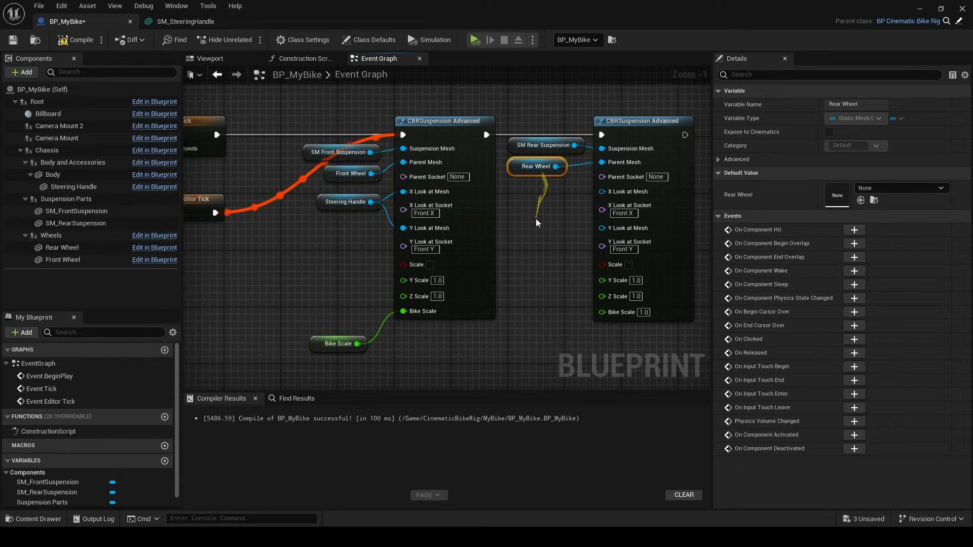
- Feed Body into X Look at Mesh on the second CBRSuspension Advanced node and open the SM_Body mesh for editing
{"action": "left_click_drag", "start_coordinate": [54, 175], "coordinate": [608, 198]}
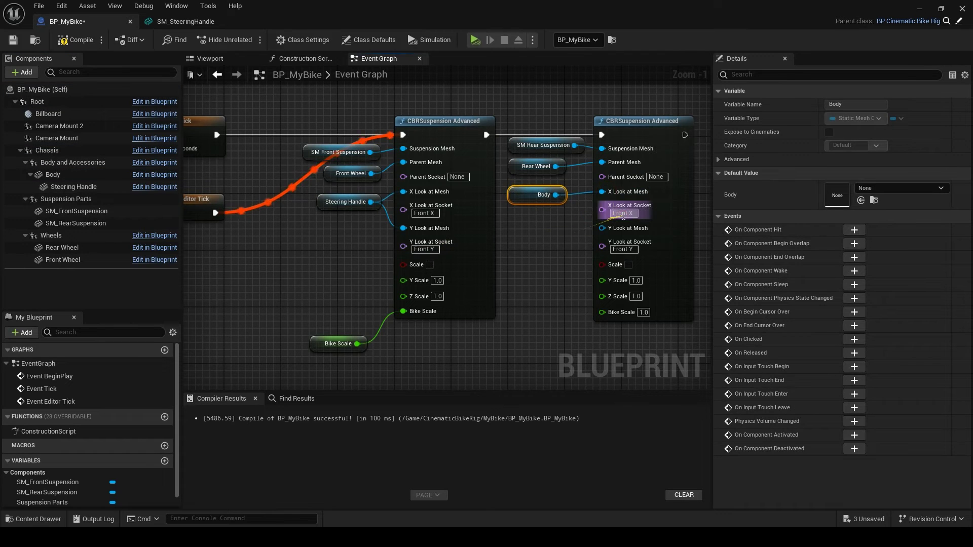
{"action": "left_click", "coordinate": [634, 215]}
{"action": "left_click", "coordinate": [562, 229]}
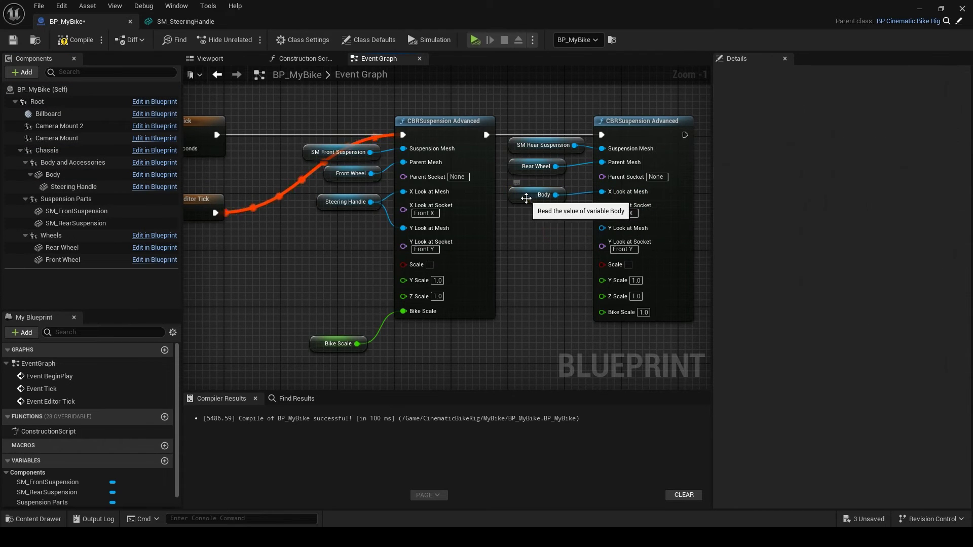
{"action": "left_click", "coordinate": [526, 198]}
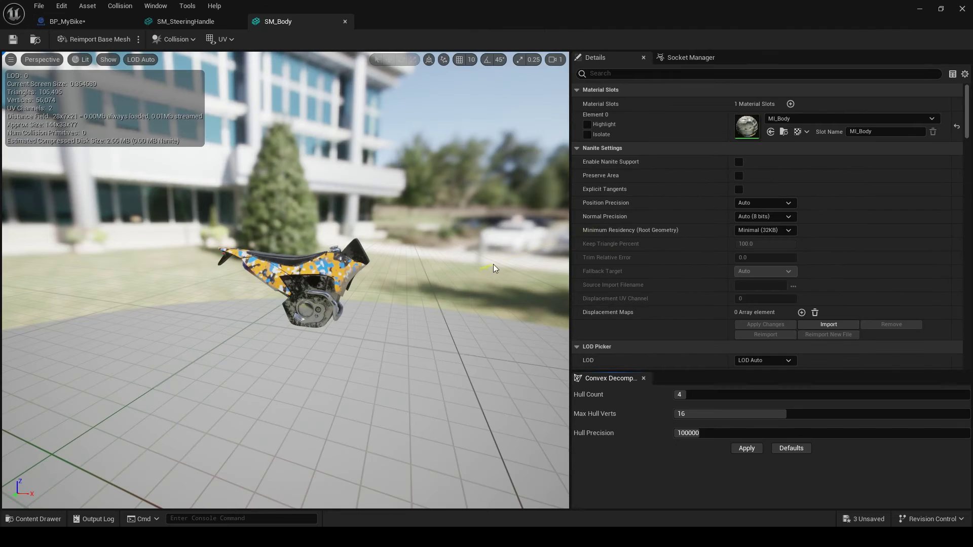
- Add a new socket named Rear X to the SM_Body mesh
{"action": "left_click", "coordinate": [690, 57]}
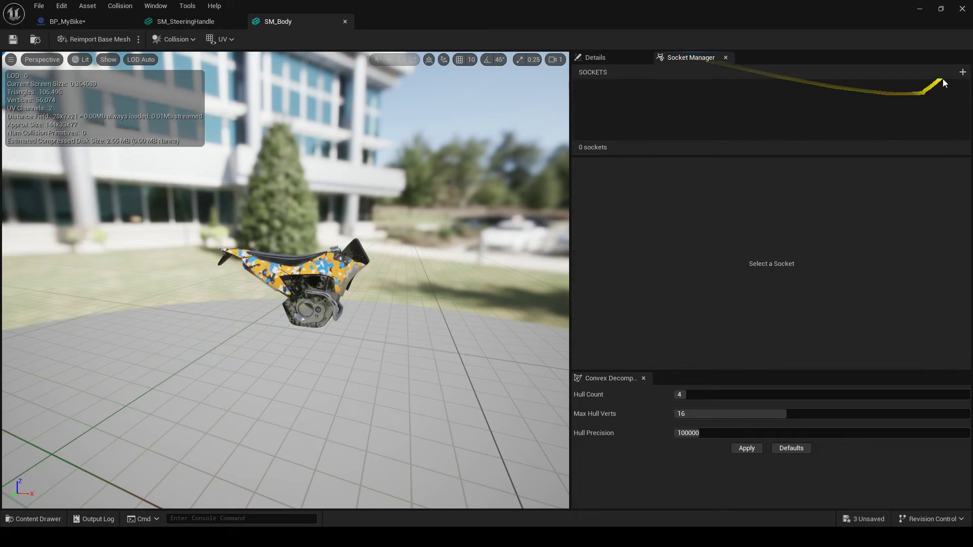
{"action": "left_click", "coordinate": [963, 72]}
{"action": "type", "text": "Re"}
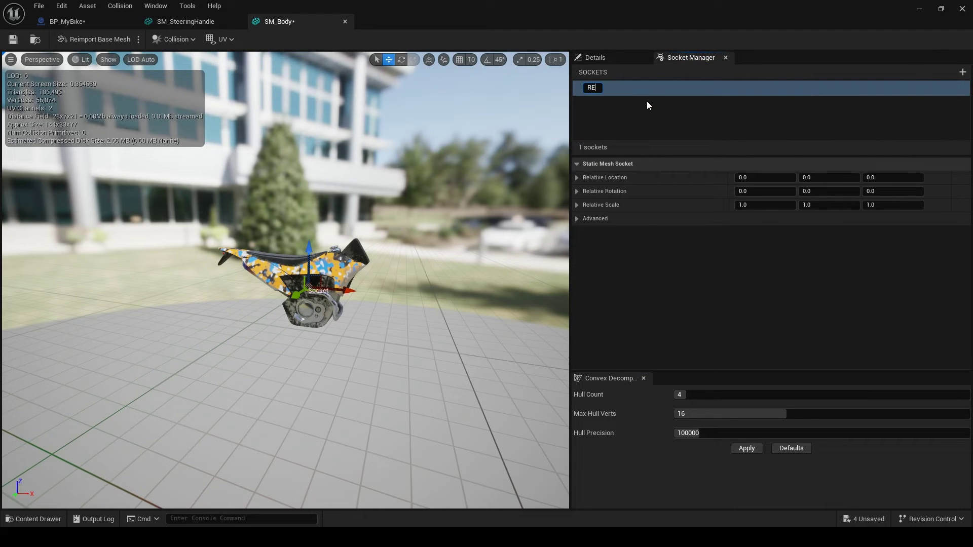
{"action": "type", "text": "ar X"}
{"action": "key", "text": "Return"}
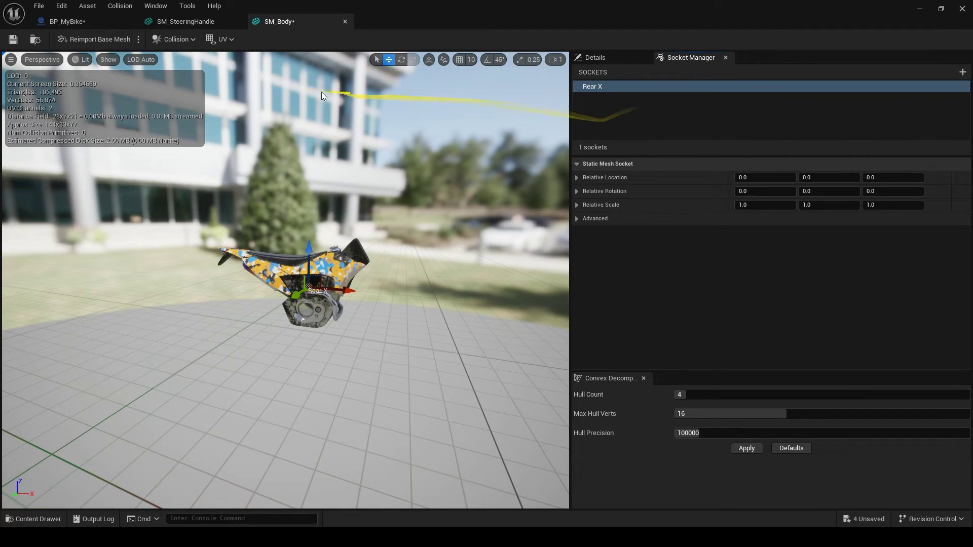
- Show SM_Body unlit from the right side and move the Rear X socket down onto the engine, about X -1.26, Z -15.29
{"action": "left_click", "coordinate": [42, 59]}
{"action": "left_click", "coordinate": [58, 129]}
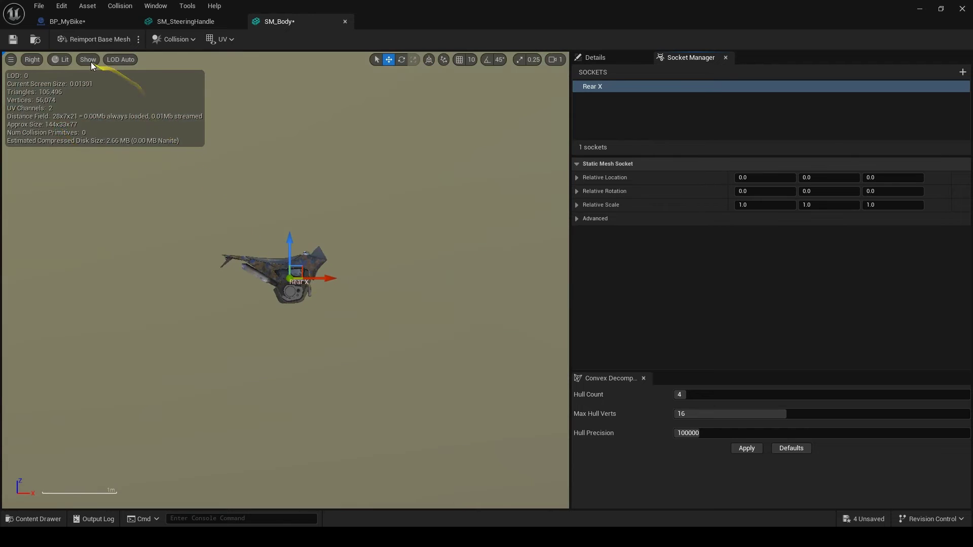
{"action": "left_click", "coordinate": [60, 59]}
{"action": "left_click", "coordinate": [93, 101]}
{"action": "scroll", "coordinate": [268, 288], "scroll_direction": "up", "scroll_amount": 8}
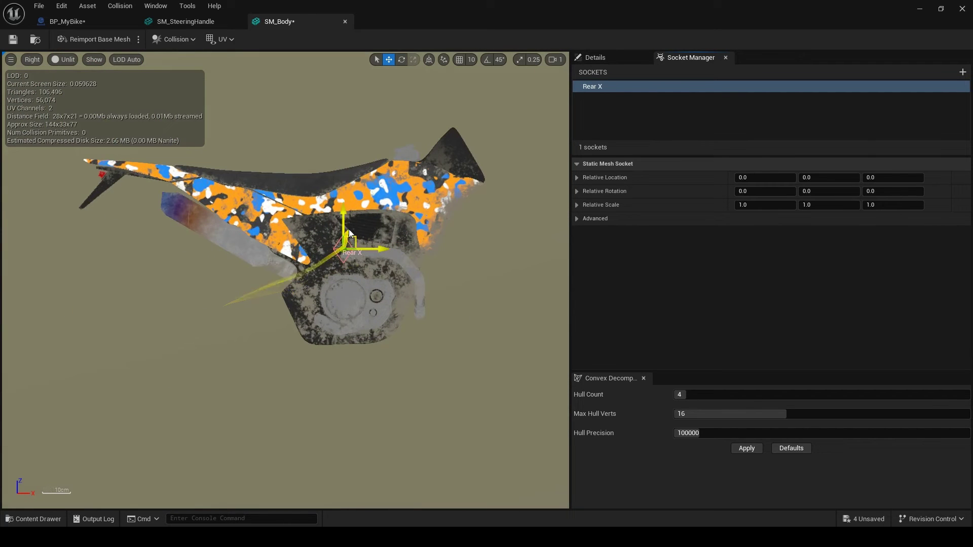
{"action": "left_click_drag", "start_coordinate": [349, 230], "coordinate": [348, 283]}
- Duplicate the Rear X socket as Rear Y and move it below the exhaust, about X -54.87, Z 0.18
{"action": "left_click", "coordinate": [615, 98]}
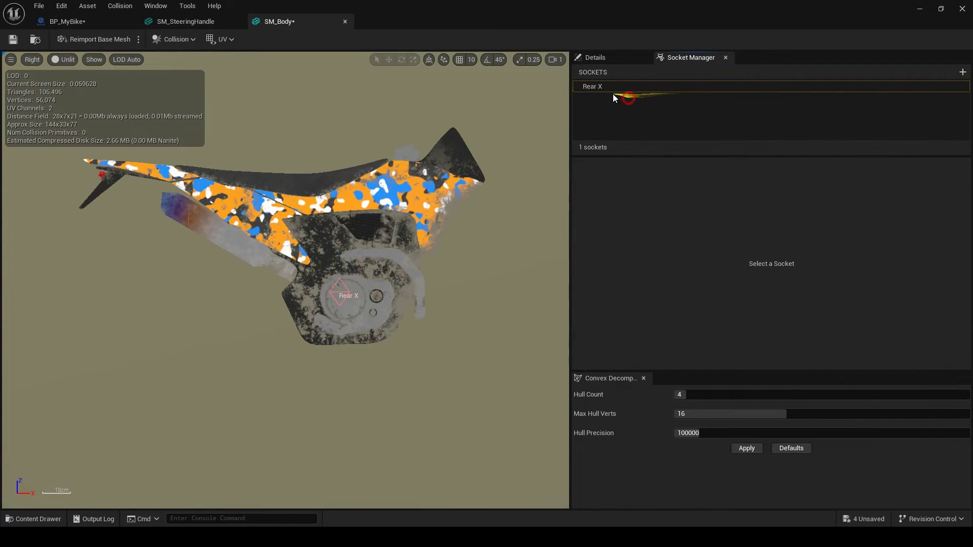
{"action": "left_click", "coordinate": [605, 89]}
{"action": "key", "text": "ctrl+d"}
{"action": "double_click", "coordinate": [607, 102]}
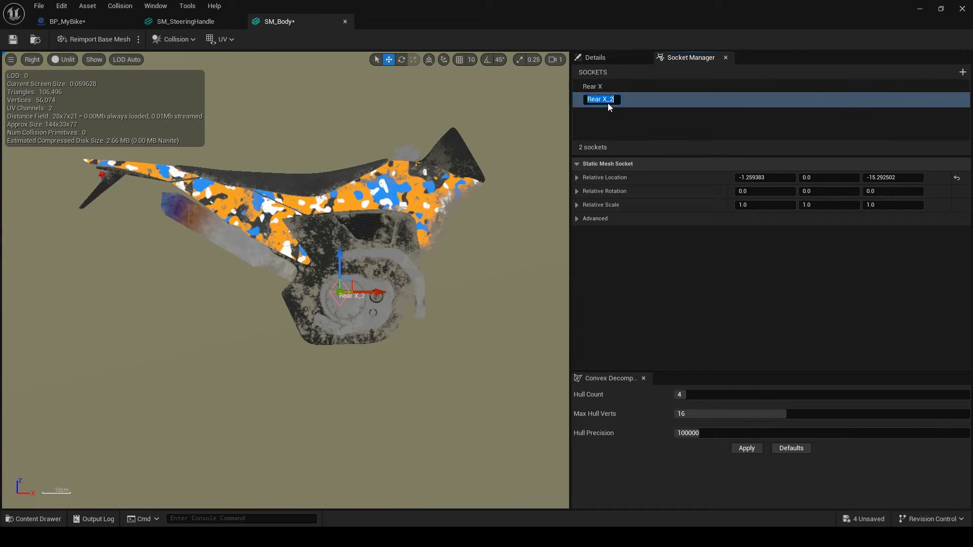
{"action": "left_click_drag", "start_coordinate": [602, 100], "coordinate": [452, 237]}
{"action": "type", "text": "Y"}
{"action": "left_click", "coordinate": [629, 133]}
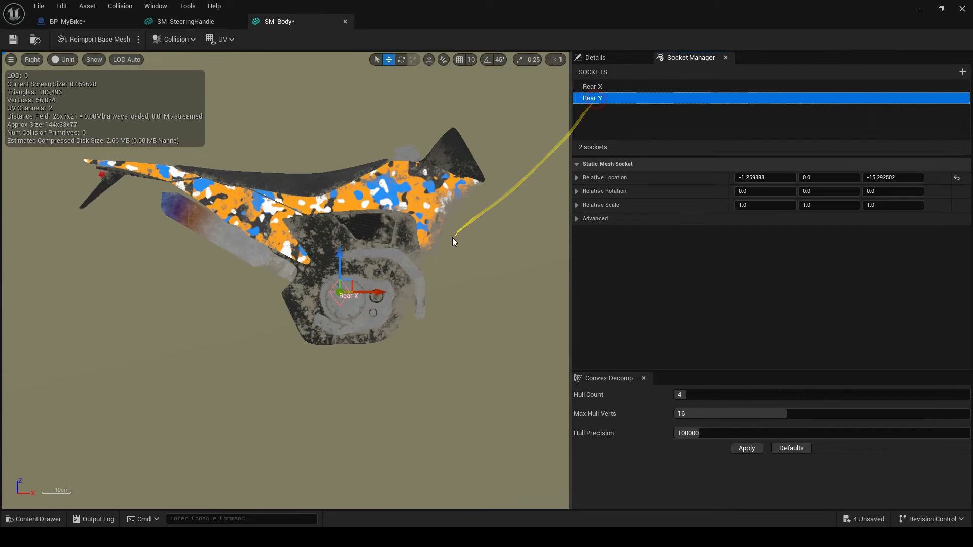
{"action": "left_click_drag", "start_coordinate": [353, 278], "coordinate": [193, 234]}
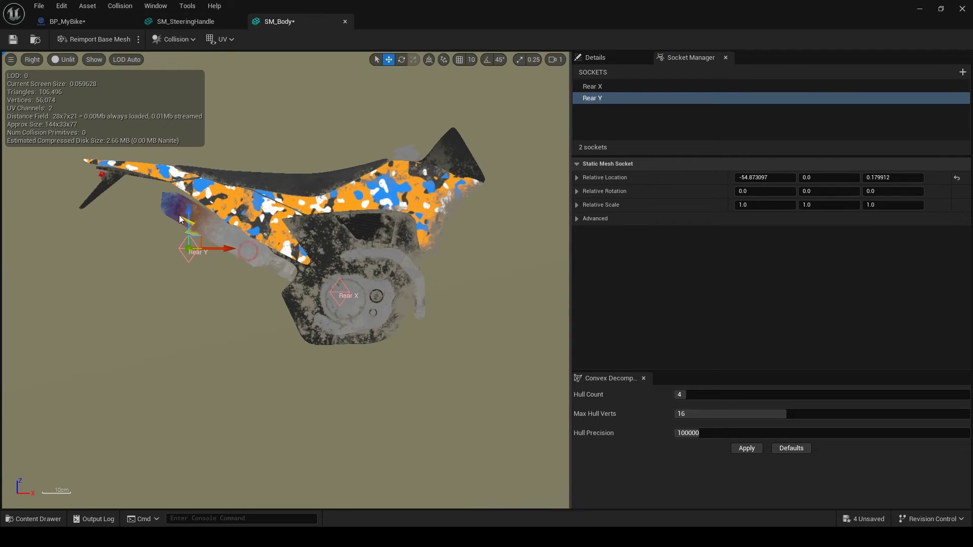
- Set X Look at Socket to Rear X and Y Look at Socket to Rear Y on BP_MyBike's second CBRSuspension Advanced node
{"action": "left_click", "coordinate": [67, 21]}
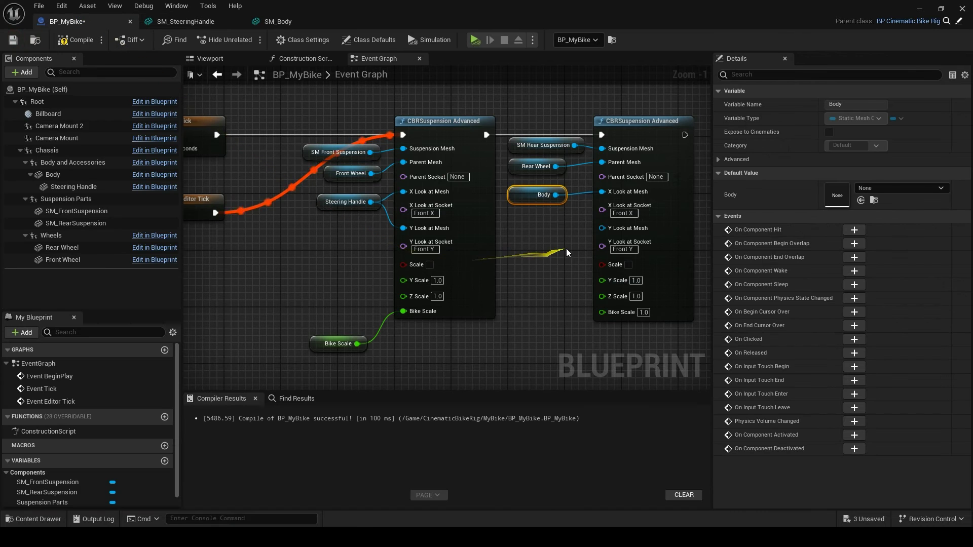
{"action": "left_click", "coordinate": [615, 213]}
{"action": "type", "text": "Rear"}
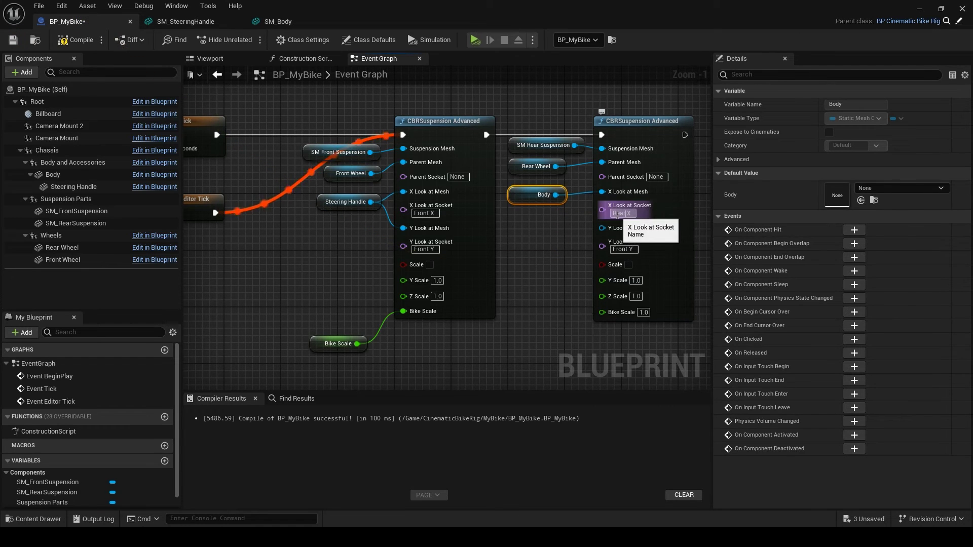
{"action": "left_click", "coordinate": [617, 250]}
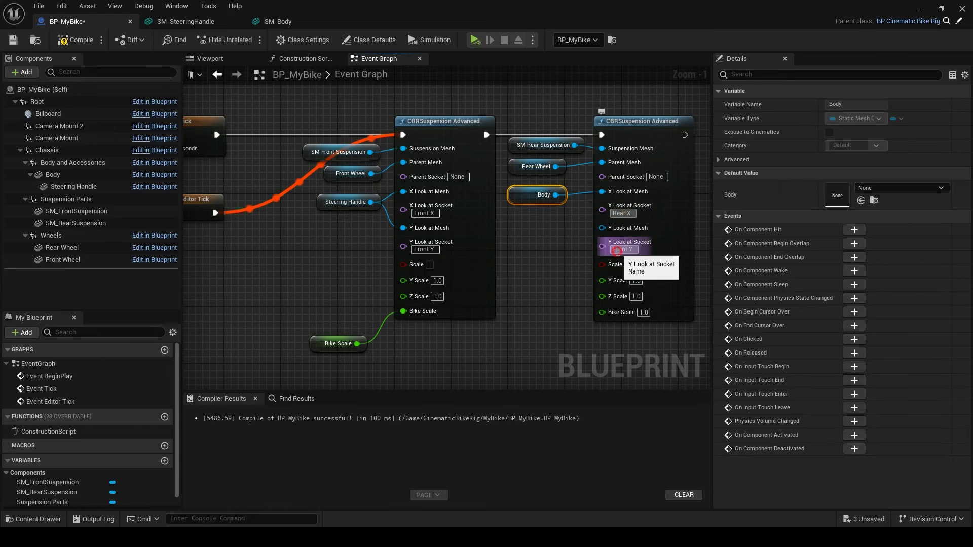
{"action": "type", "text": "Rear"}
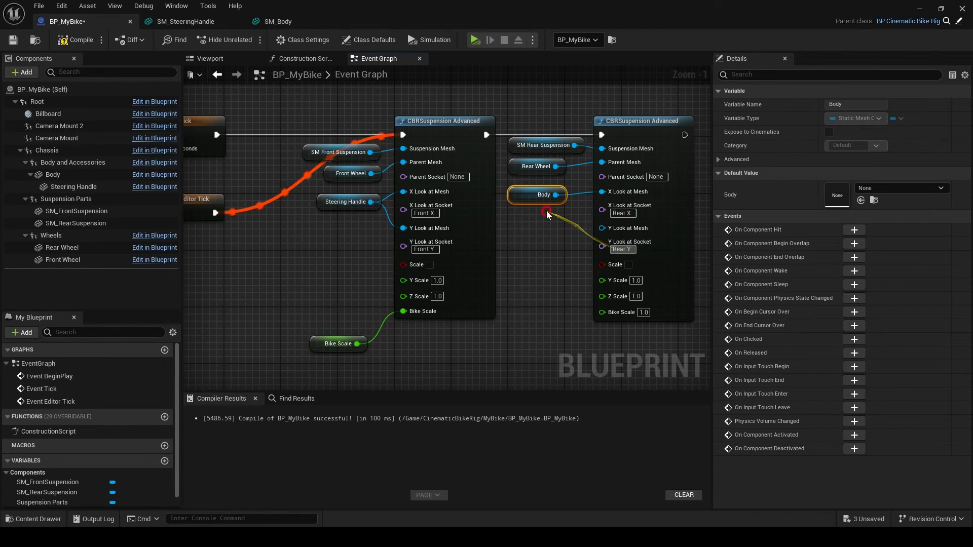
- Feed Body into Y Look at Mesh and Bike Scale into the Bike Scale input of the second CBRSuspension Advanced node
{"action": "left_click", "coordinate": [573, 212]}
{"action": "left_click_drag", "start_coordinate": [556, 194], "coordinate": [603, 228]}
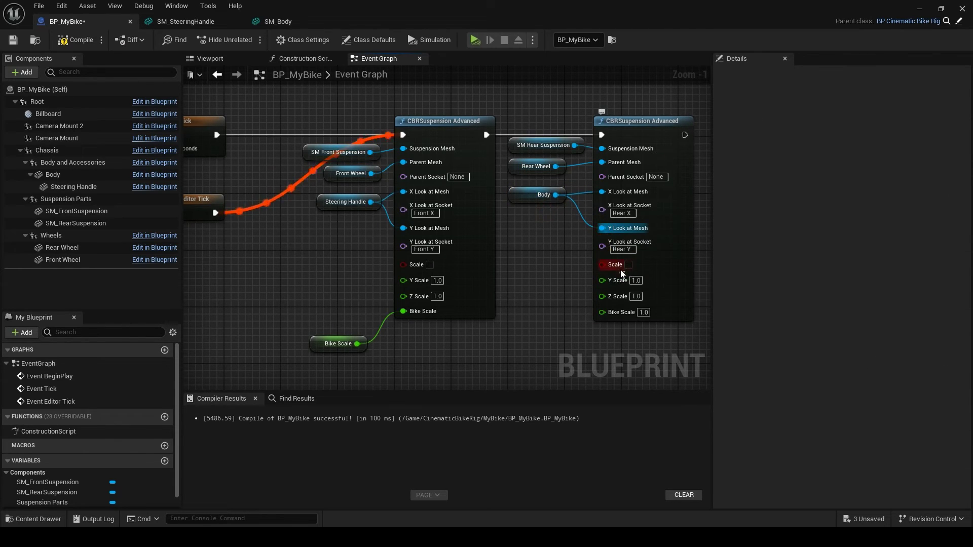
{"action": "left_click_drag", "start_coordinate": [357, 344], "coordinate": [602, 313]}
- Copy the rear CBRSuspension Advanced node with its SM_RearSuspension, Rear Wheel and Body inputs into the Construction Script
{"action": "left_click_drag", "start_coordinate": [633, 342], "coordinate": [536, 135]}
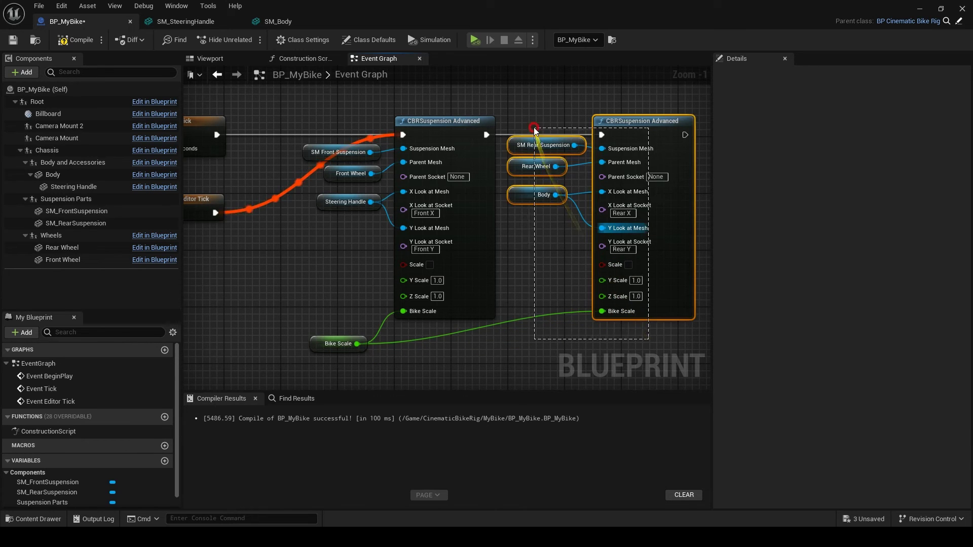
{"action": "left_click", "coordinate": [303, 59]}
{"action": "scroll", "coordinate": [339, 239], "scroll_direction": "down", "scroll_amount": 1}
{"action": "key", "text": "ctrl+v"}
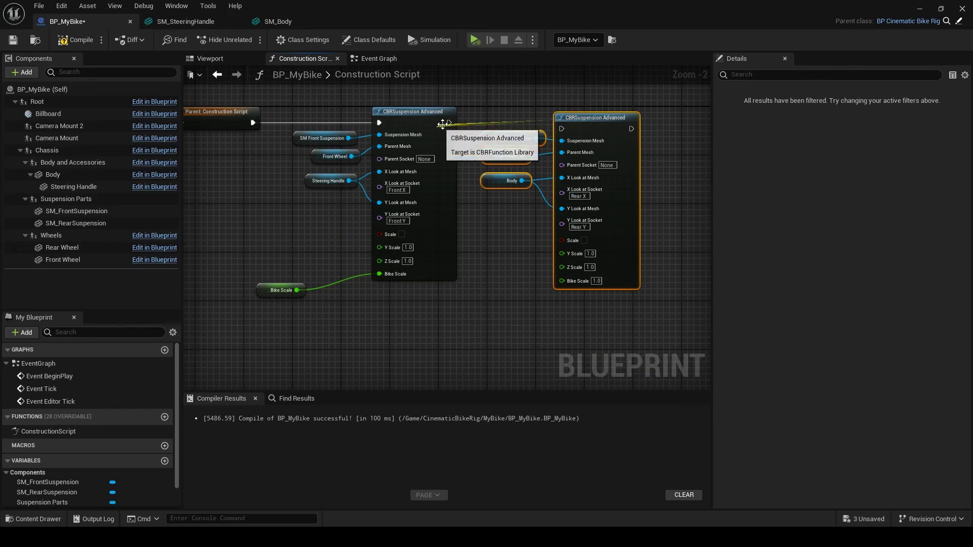
- Connect the front suspension node's execution and Bike Scale to the pasted rear node in the Construction Script, align it, and compile BP_MyBike
{"action": "left_click_drag", "start_coordinate": [450, 122], "coordinate": [561, 128]}
{"action": "left_click_drag", "start_coordinate": [563, 122], "coordinate": [561, 115]}
{"action": "left_click_drag", "start_coordinate": [297, 290], "coordinate": [561, 274]}
{"action": "left_click", "coordinate": [274, 284]}
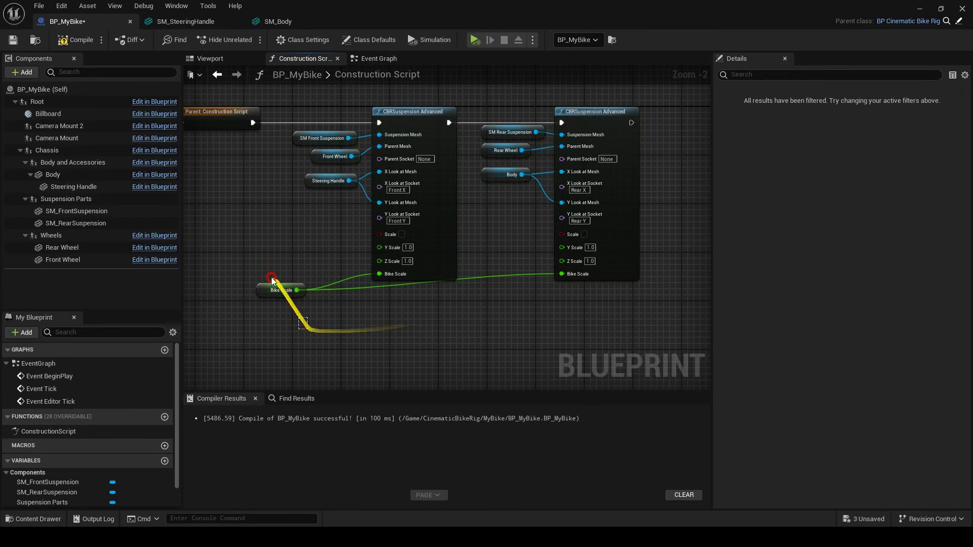
{"action": "left_click", "coordinate": [75, 39]}
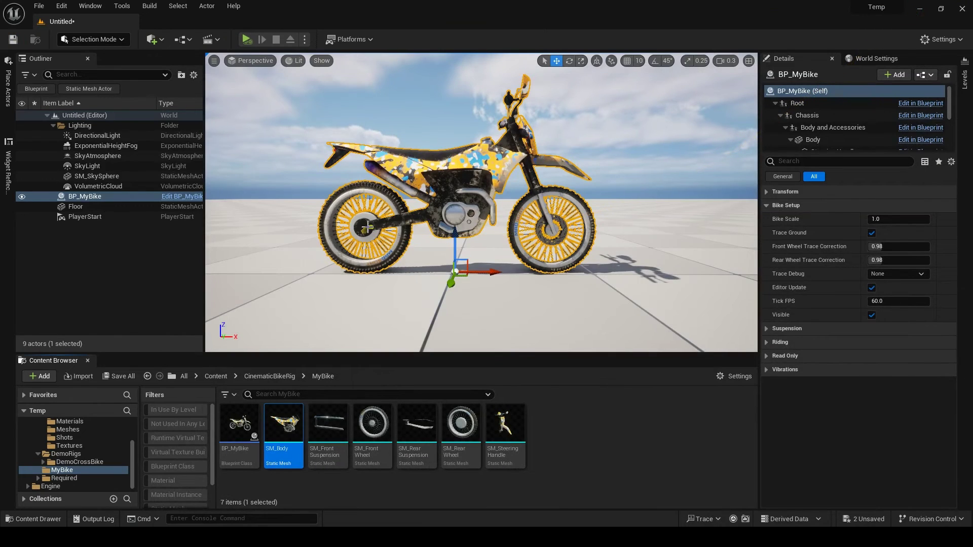
- Place a resized SM_Body editor window beside the level's bike and shift the Rear Y socket slightly to check the rear swingarm
{"action": "scroll", "coordinate": [381, 228], "scroll_direction": "up", "scroll_amount": 3}
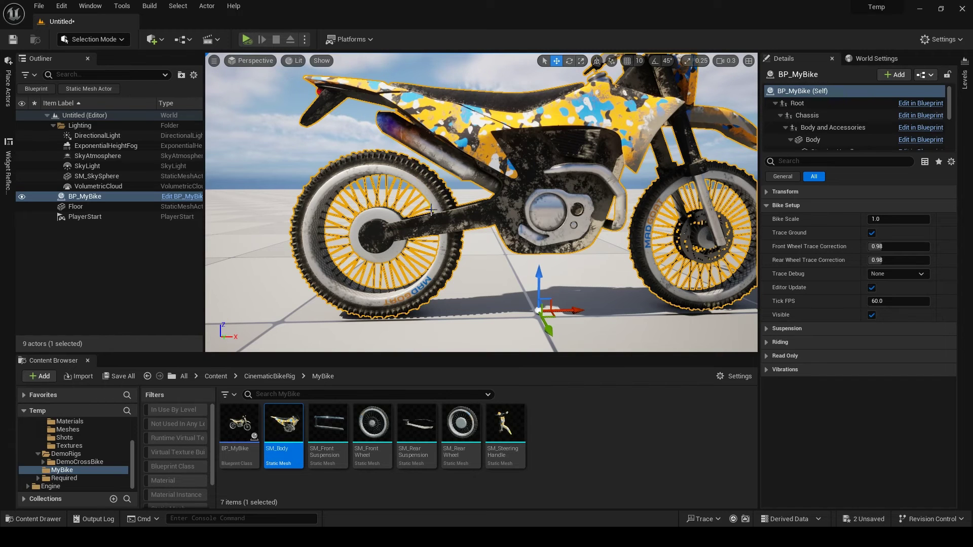
{"action": "scroll", "coordinate": [412, 286], "scroll_direction": "down", "scroll_amount": 3}
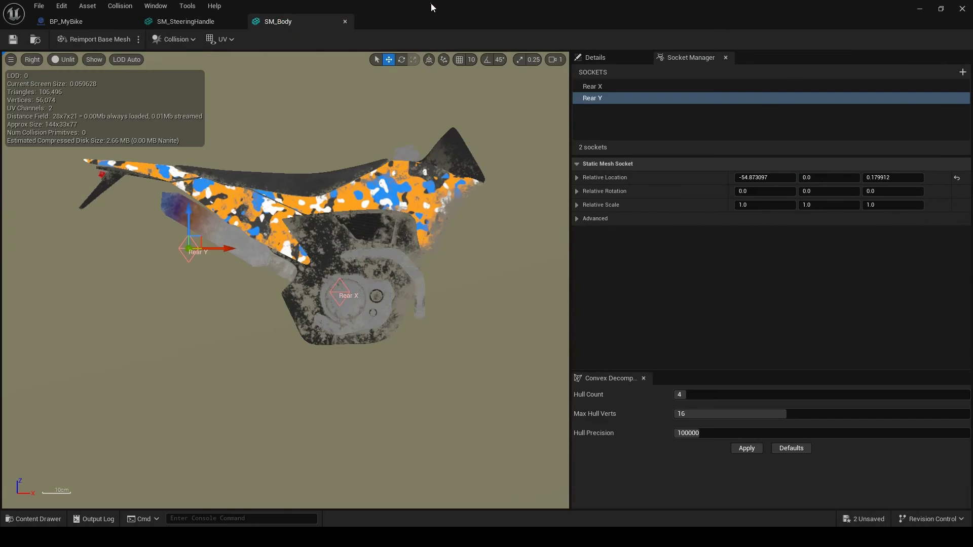
{"action": "left_click_drag", "start_coordinate": [431, 3], "coordinate": [826, 97]}
{"action": "scroll", "coordinate": [786, 259], "scroll_direction": "up", "scroll_amount": 2}
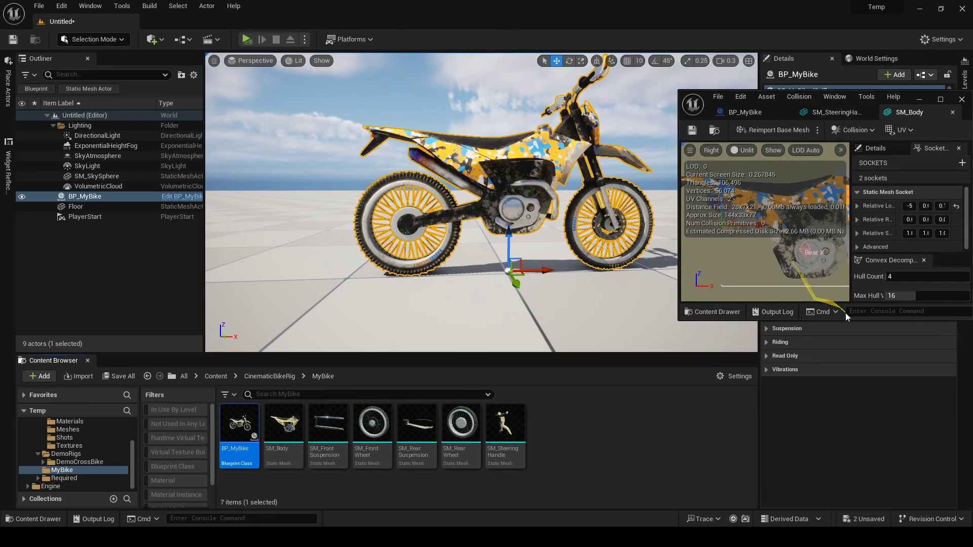
{"action": "left_click_drag", "start_coordinate": [845, 321], "coordinate": [832, 431]}
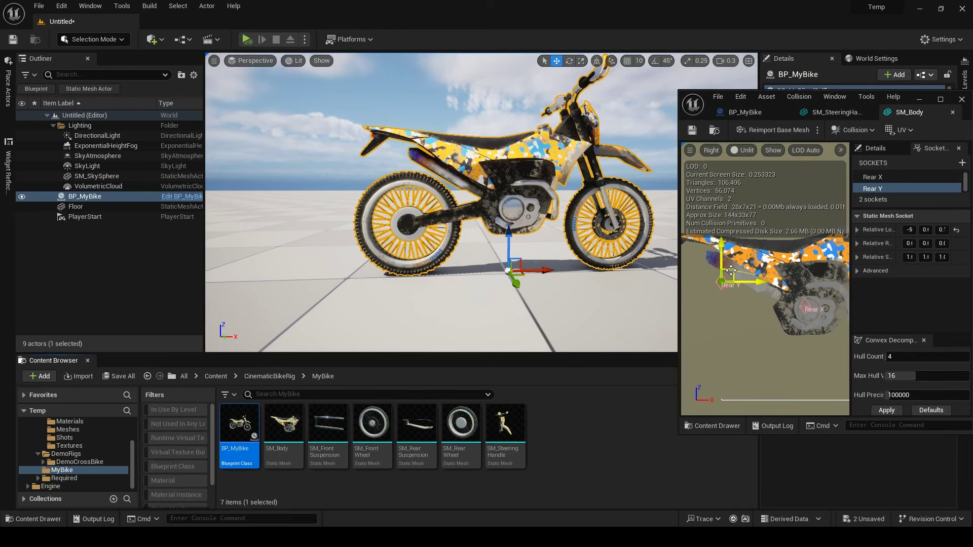
{"action": "mouse_move", "coordinate": [735, 289]}
{"action": "left_mouse_down"}
{"action": "mouse_move", "coordinate": [752, 344]}
{"action": "mouse_move", "coordinate": [733, 273]}
{"action": "mouse_move", "coordinate": [745, 329]}
{"action": "mouse_move", "coordinate": [733, 279]}
{"action": "mouse_move", "coordinate": [755, 332]}
{"action": "mouse_move", "coordinate": [746, 285]}
{"action": "mouse_move", "coordinate": [747, 303]}
{"action": "mouse_move", "coordinate": [730, 271]}
{"action": "left_mouse_up"}
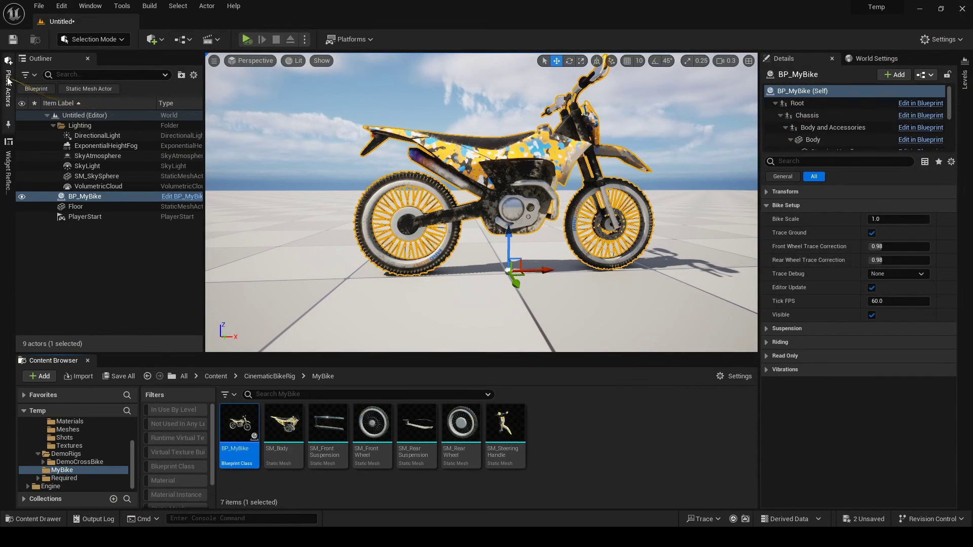
{"action": "left_click", "coordinate": [8, 87]}
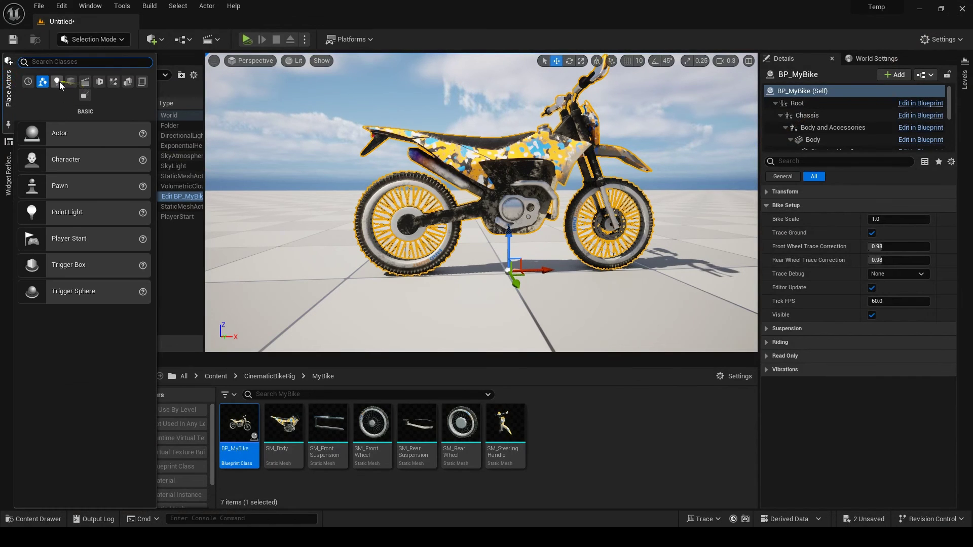
{"action": "left_click", "coordinate": [70, 82]}
{"action": "left_click_drag", "start_coordinate": [72, 133], "coordinate": [250, 292]}
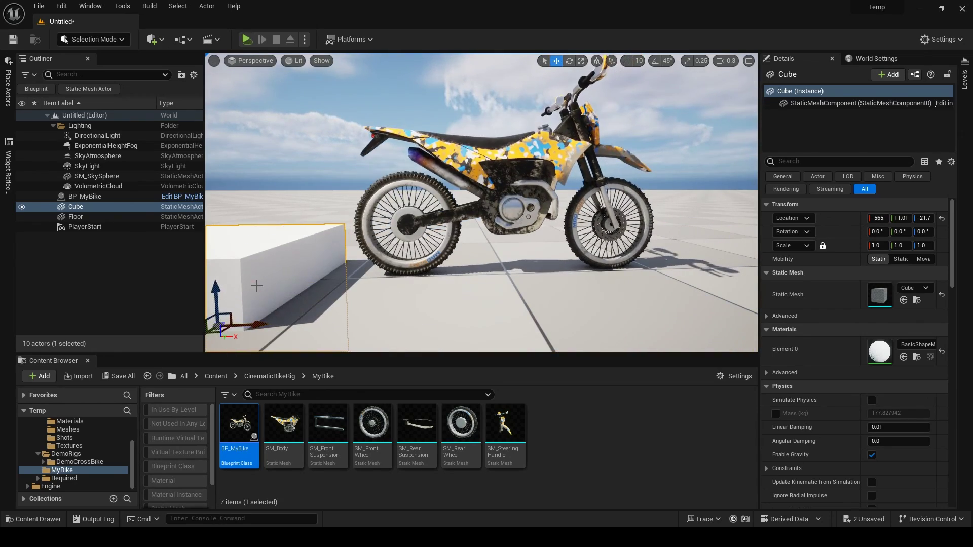
{"action": "key", "text": "Delete"}
- Place BP_VibratingPlatform from the DemoLevel Blueprints folder under the bike, about X -395, Y -9, Z 27.7, and deselect it
{"action": "scroll", "coordinate": [61, 458], "scroll_direction": "up", "scroll_amount": 3}
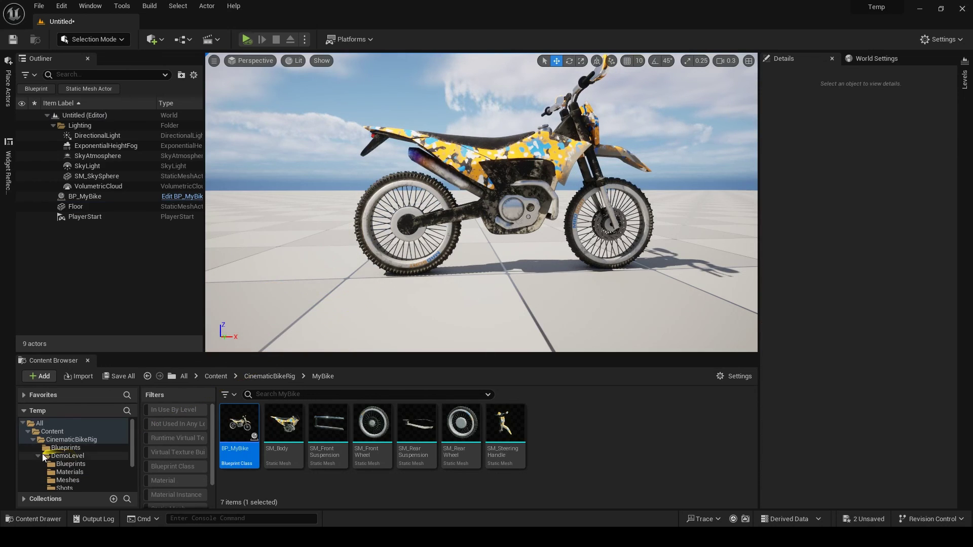
{"action": "left_click", "coordinate": [70, 465]}
{"action": "left_click_drag", "start_coordinate": [328, 425], "coordinate": [511, 269]}
{"action": "scroll", "coordinate": [508, 209], "scroll_direction": "up", "scroll_amount": 2}
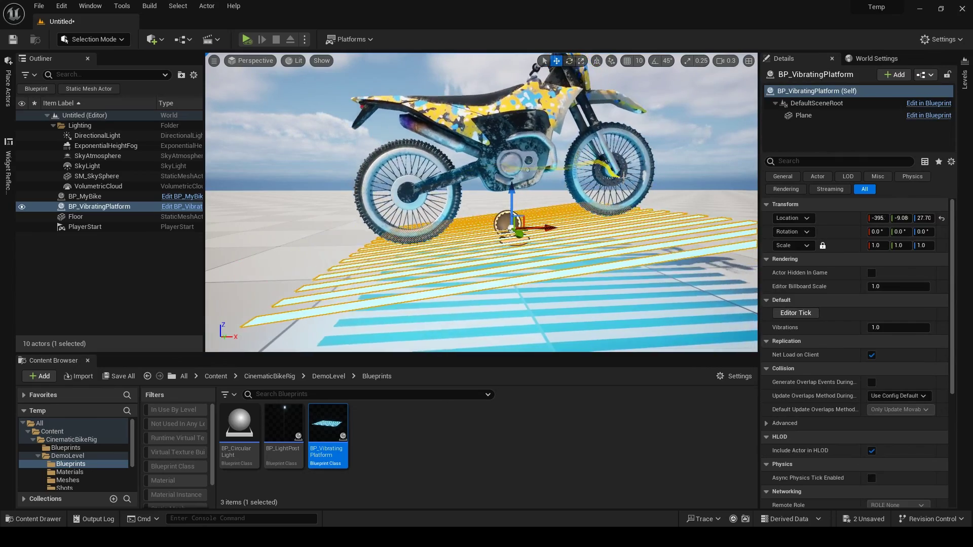
{"action": "right_click_drag", "start_coordinate": [550, 202], "coordinate": [547, 201]}
{"action": "key", "text": "s"}
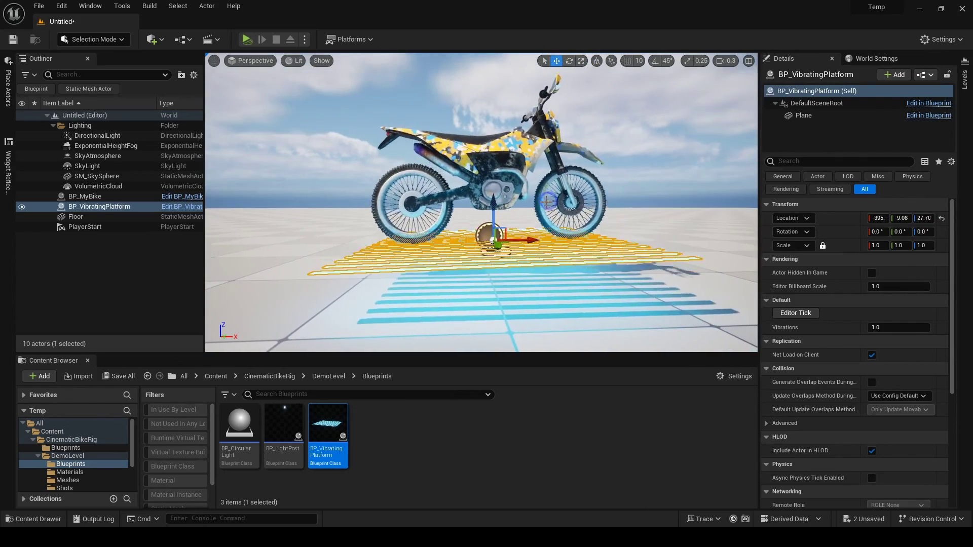
{"action": "key", "text": "Escape"}
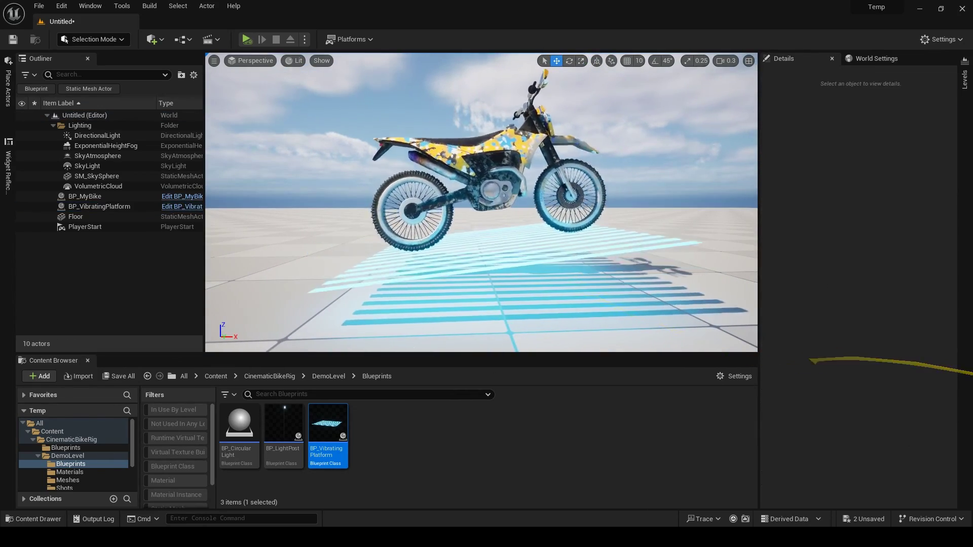